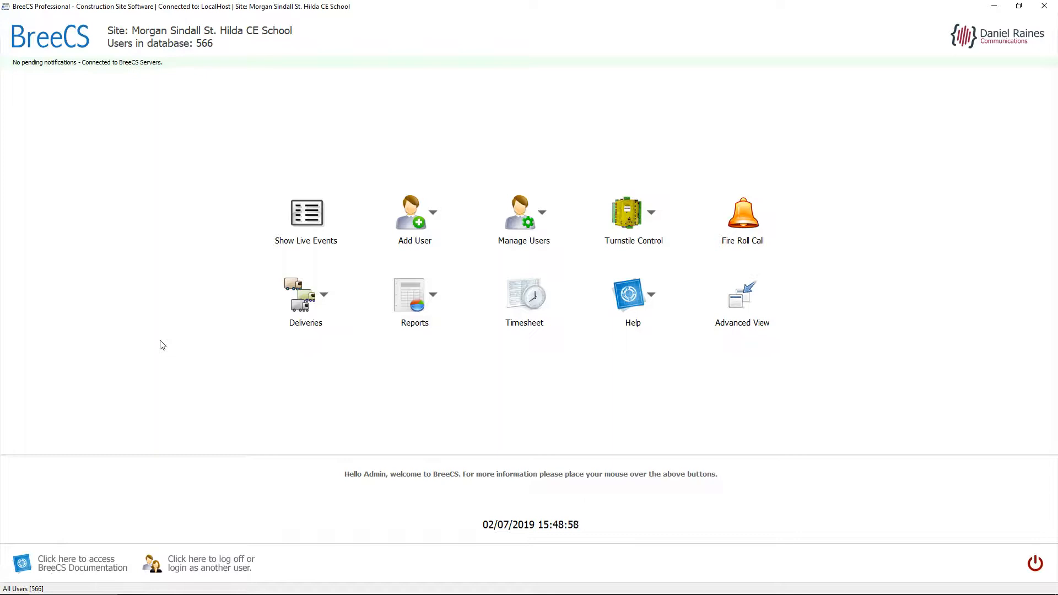
left_click(412, 215)
left_click(408, 245)
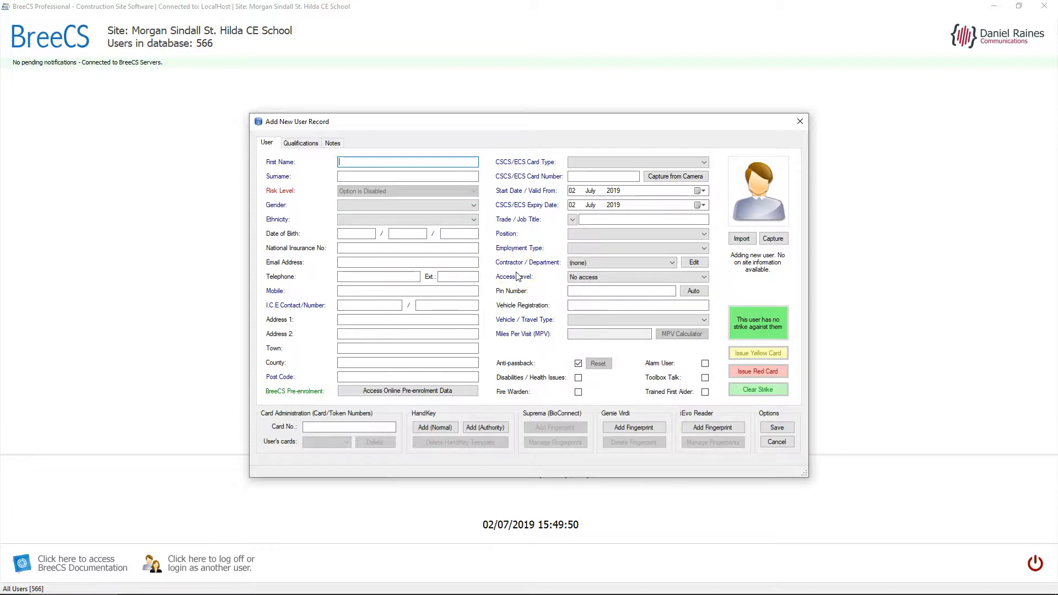
left_click(370, 205)
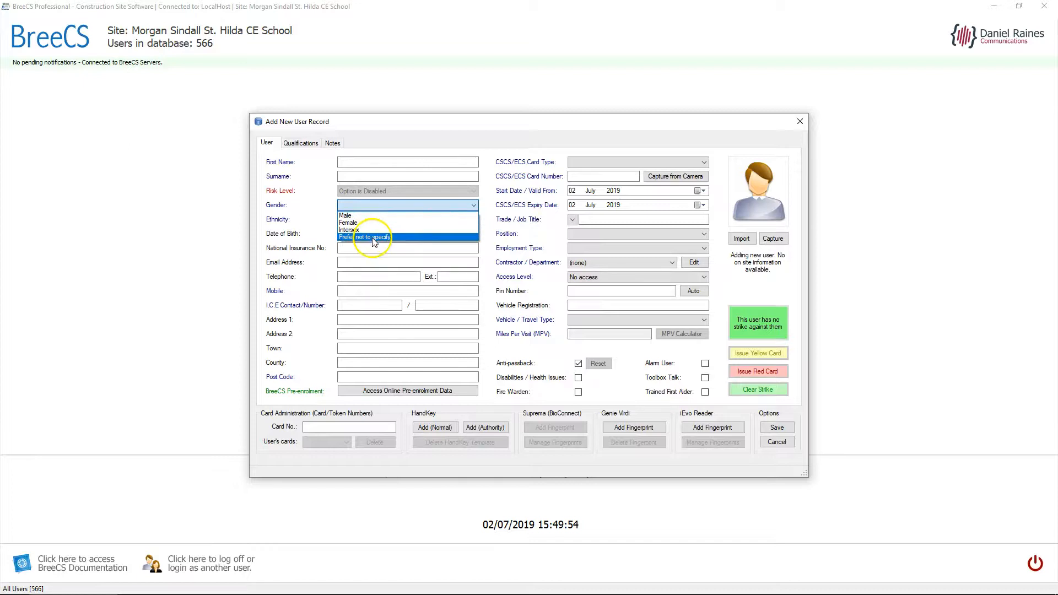
left_click(364, 237)
left_click(369, 221)
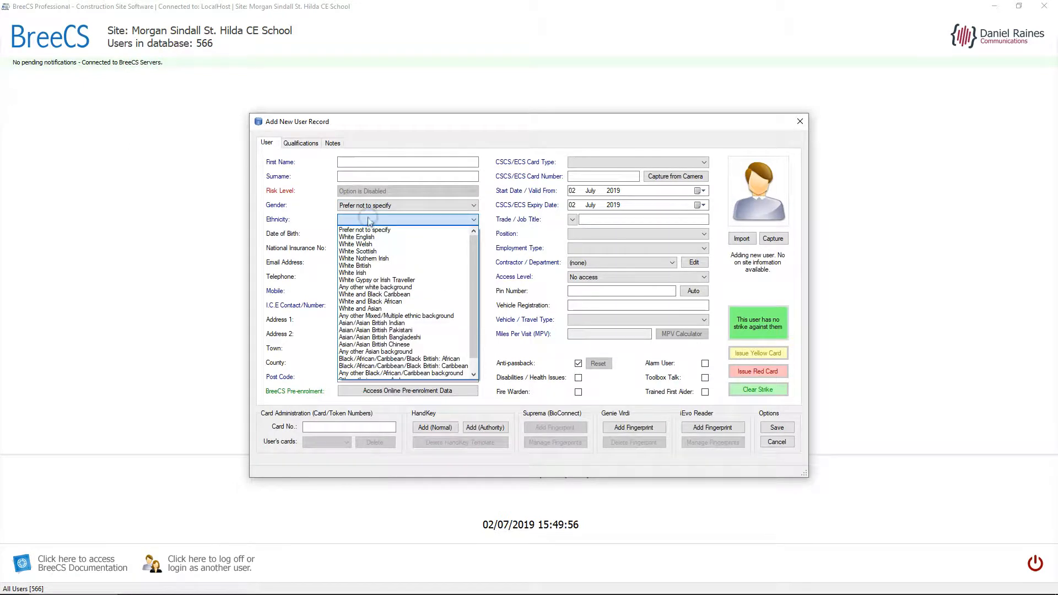
left_click(367, 231)
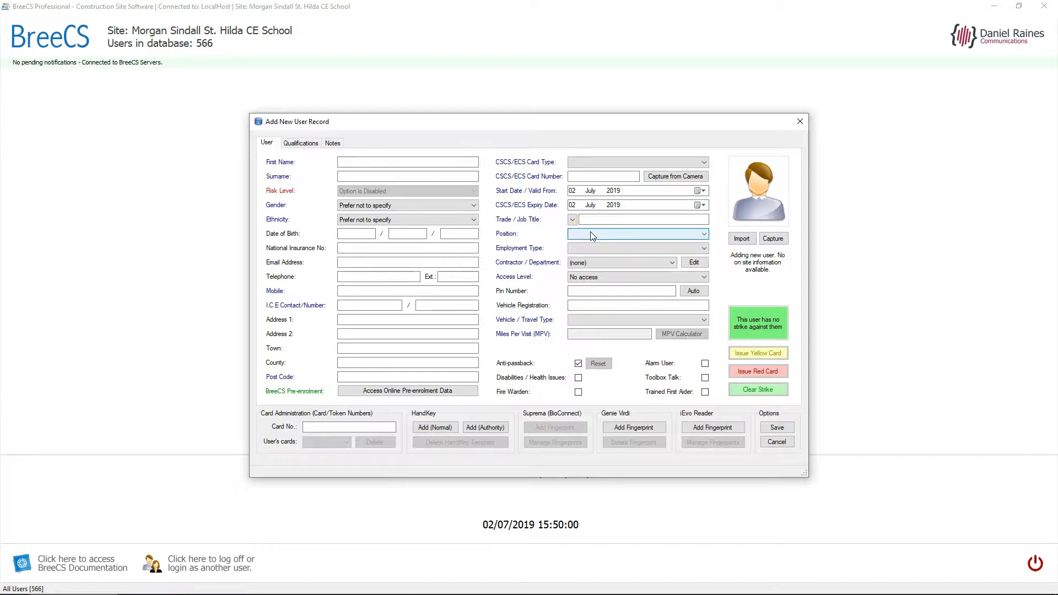
left_click(592, 235)
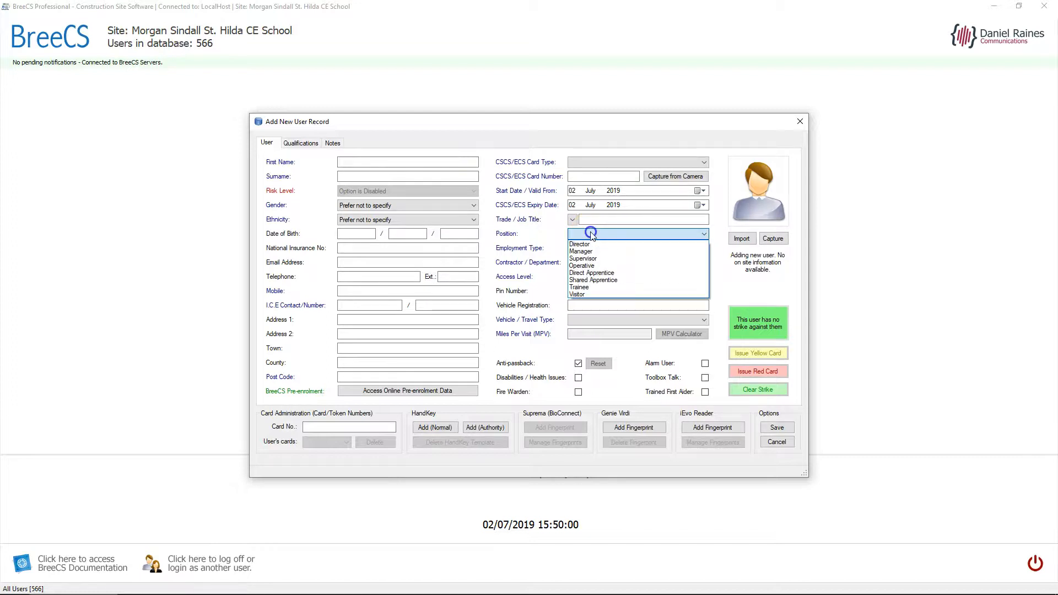
left_click(595, 265)
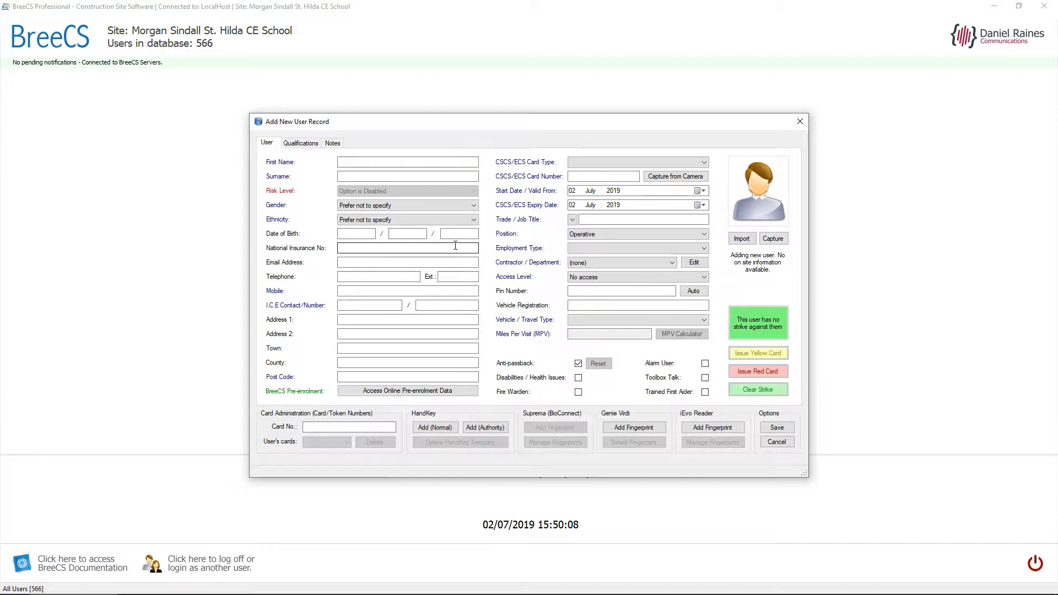
left_click(773, 444)
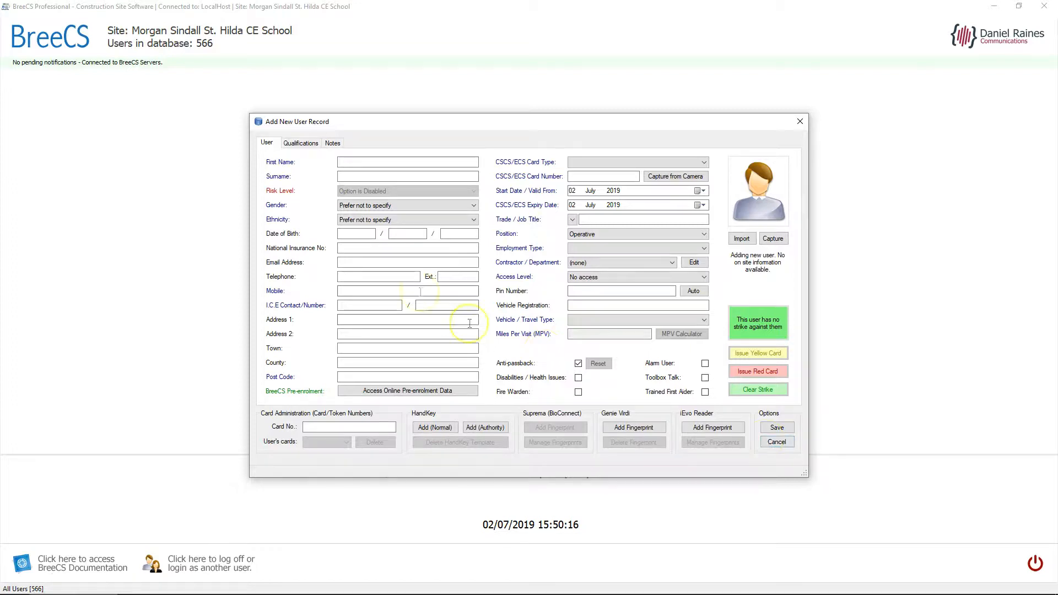
left_click(402, 210)
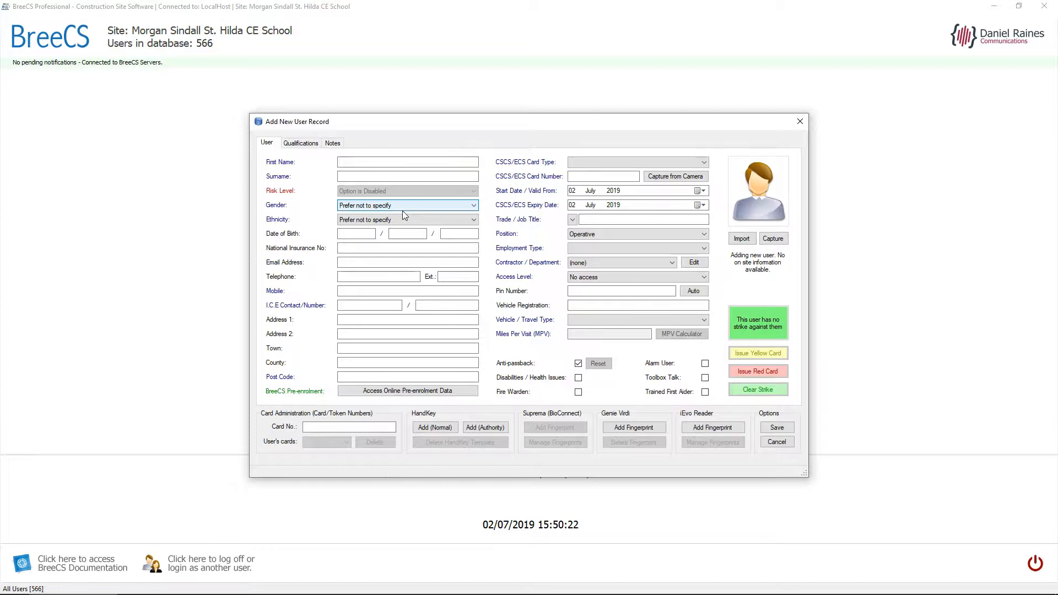
key("Escape")
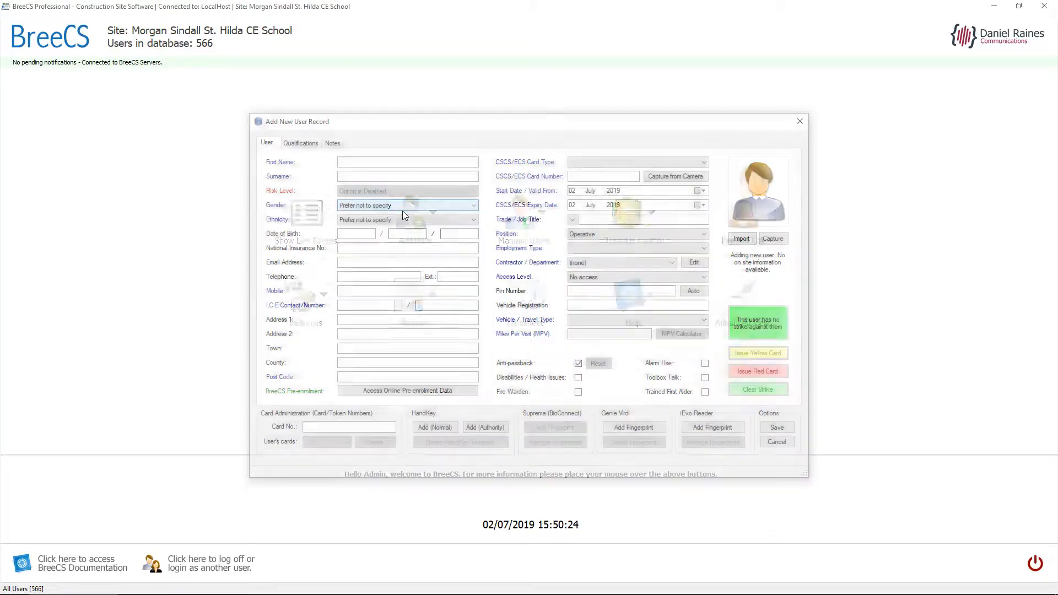
Switch to the advanced view and open the default settings for reducing form fill on new users
left_click(760, 306)
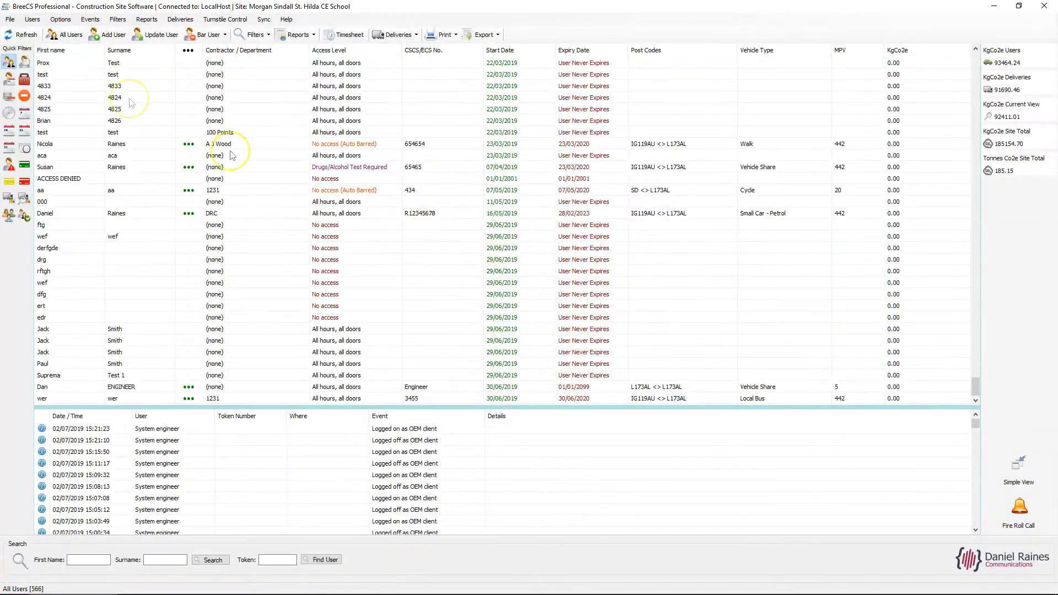
left_click(61, 19)
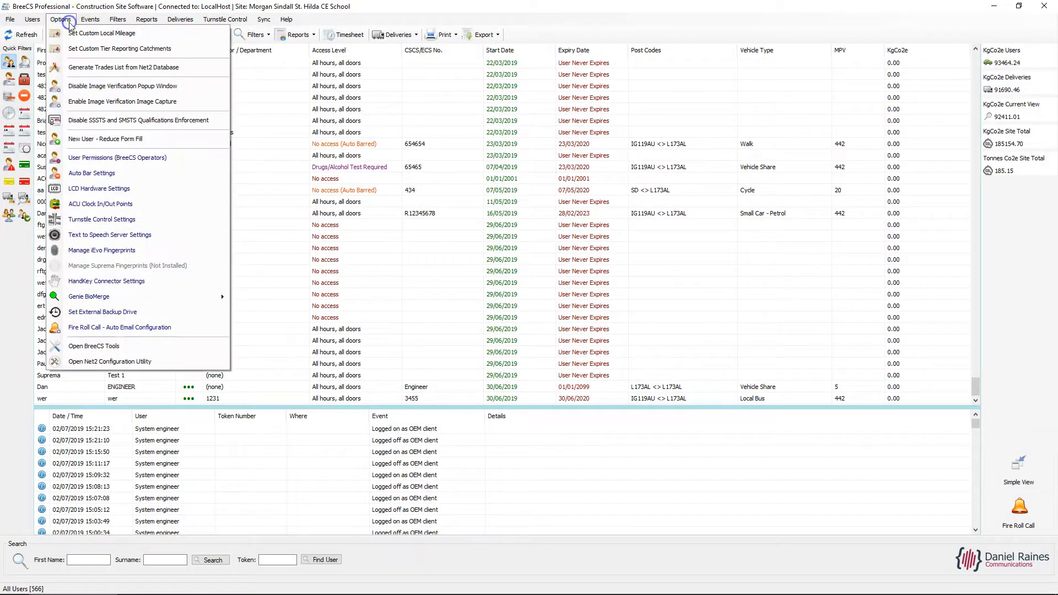
left_click(158, 147)
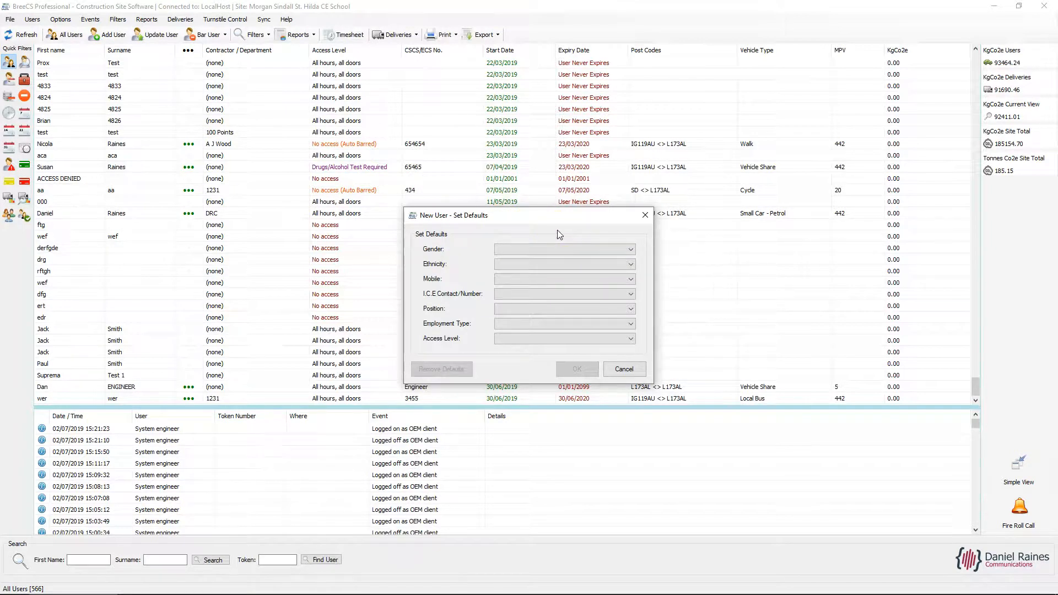
left_click(562, 341)
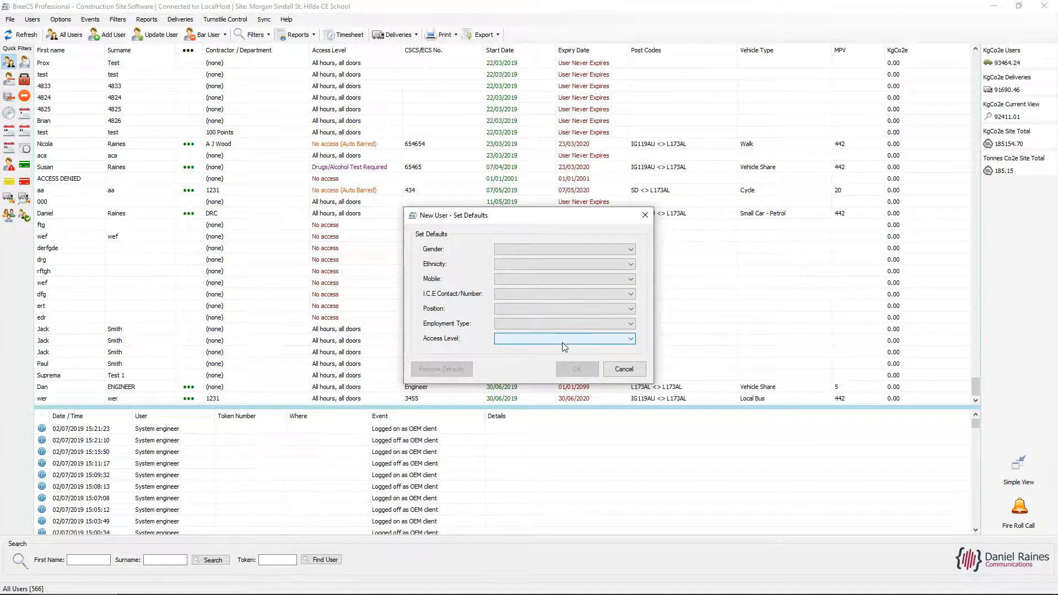
Set the new-user defaults for Gender and Ethnicity to Prefer not to specify
left_click(531, 250)
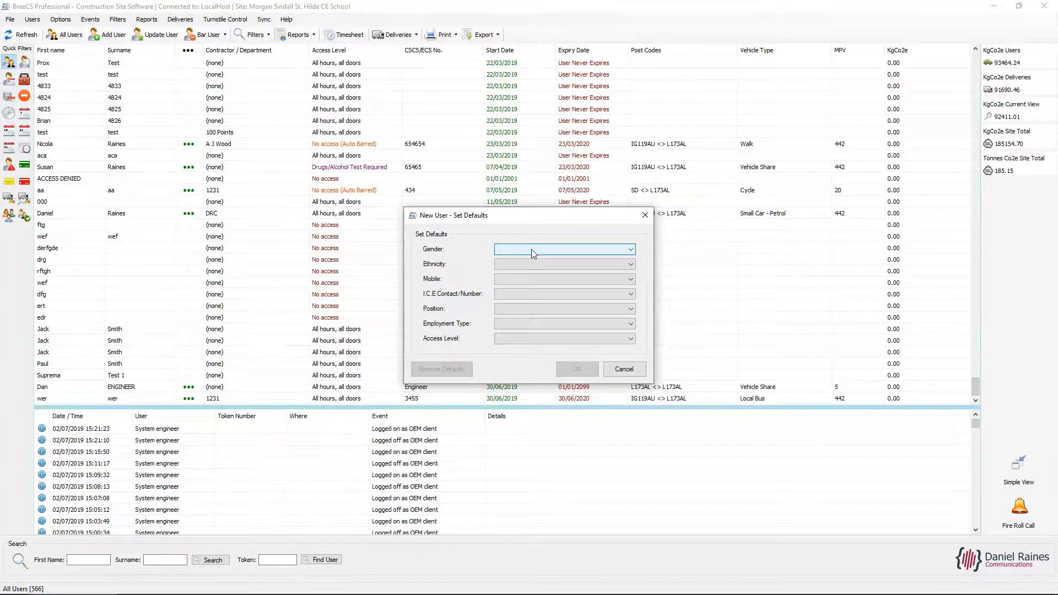
left_click(531, 249)
left_click(528, 285)
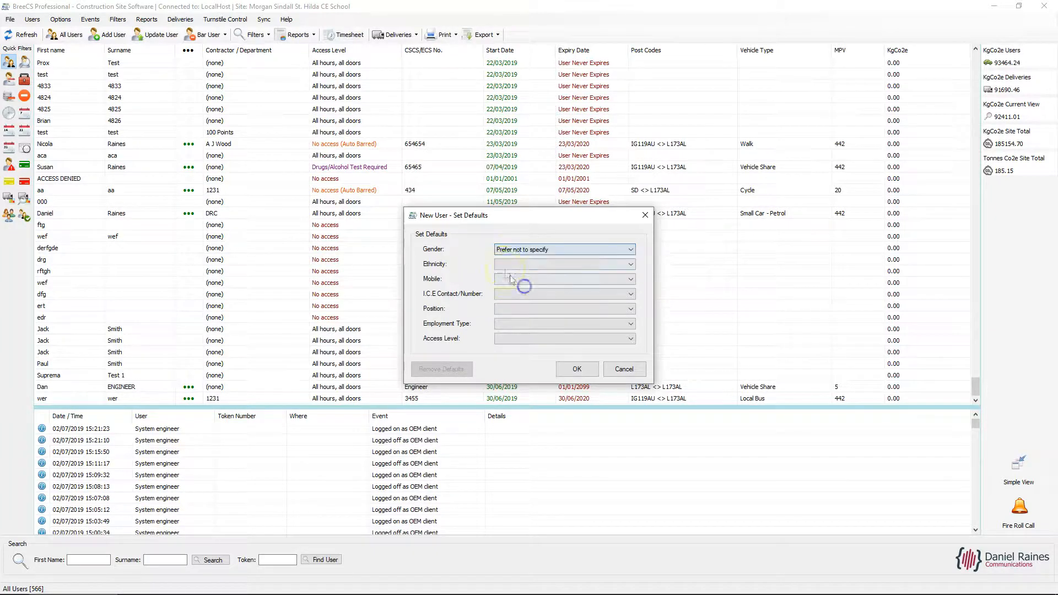
left_click(520, 265)
left_click(514, 278)
left_click(514, 280)
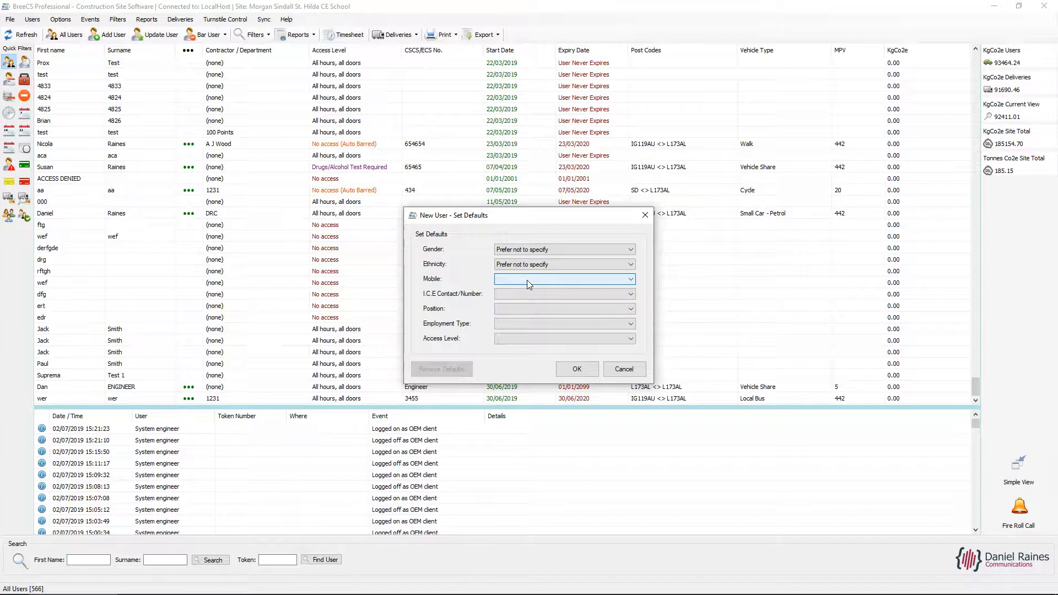
left_click(523, 296)
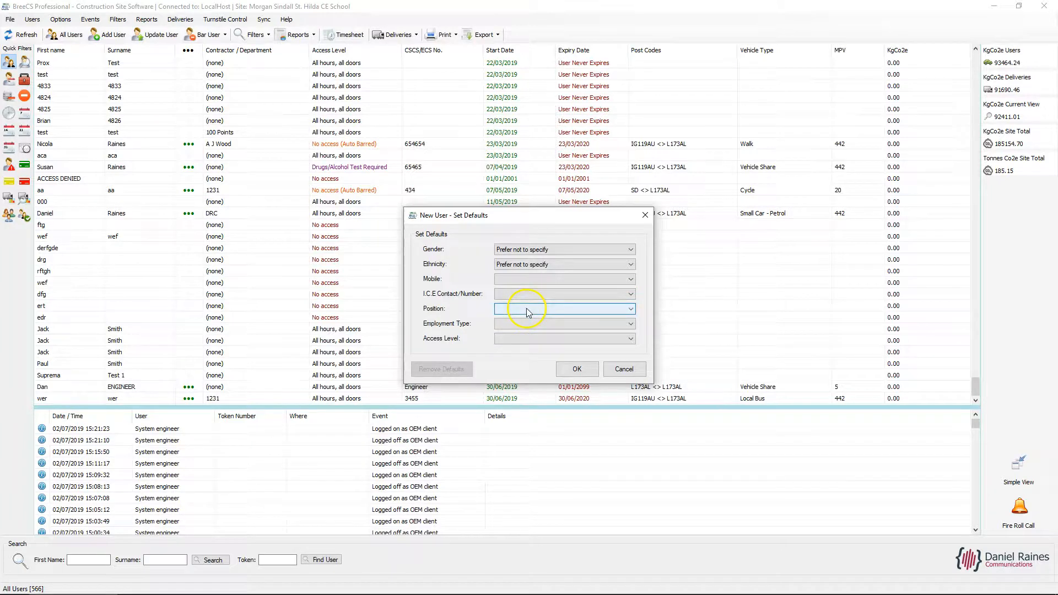
Set the new-user defaults for Position to Operative, Employment Type to Sub-contractor and Access Level to Working hours, and save them
left_click(526, 309)
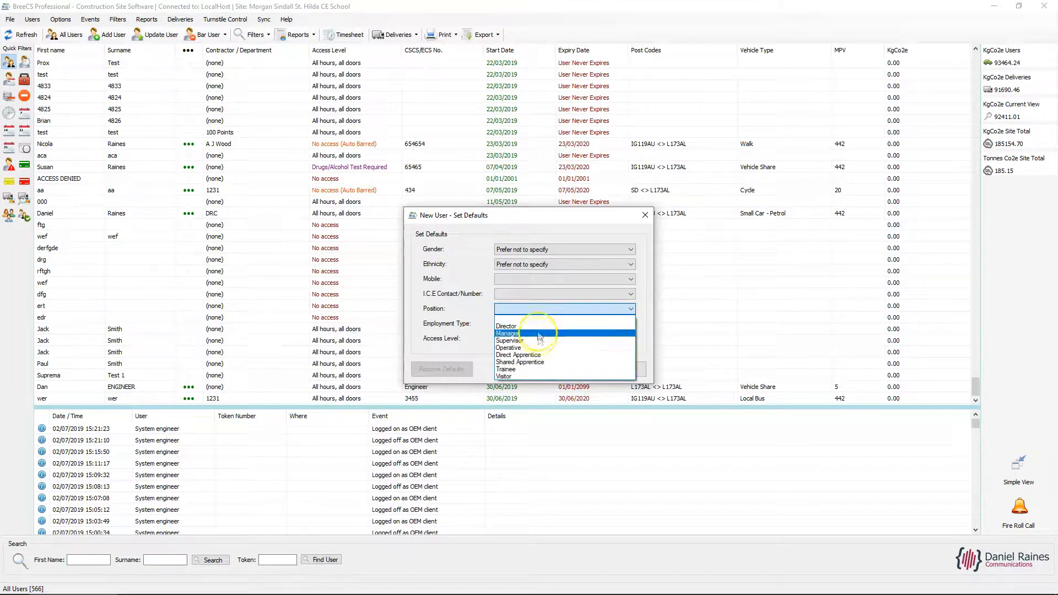
left_click(538, 348)
left_click(537, 324)
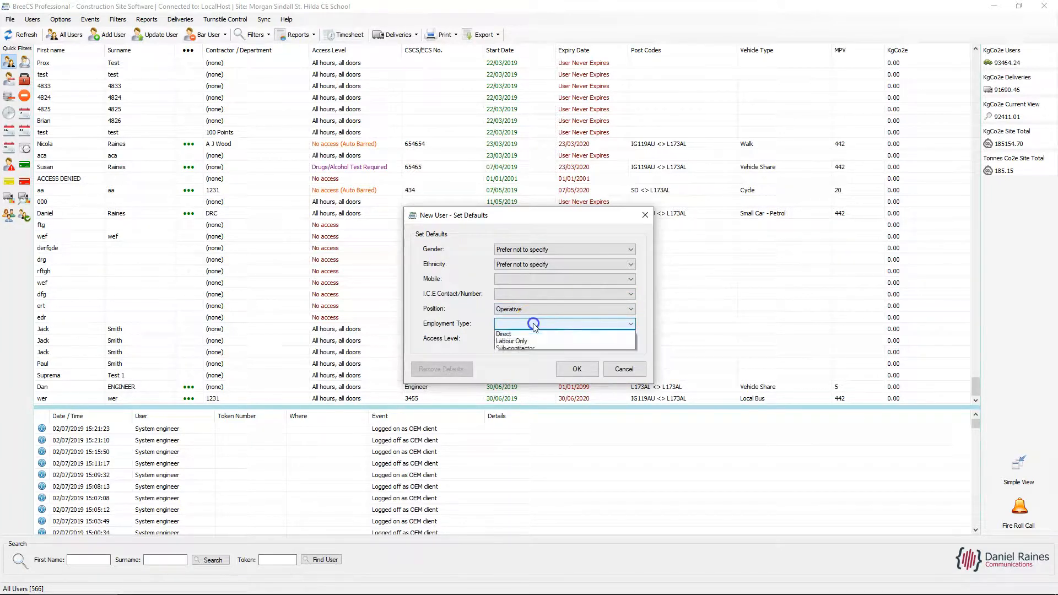
left_click(532, 356)
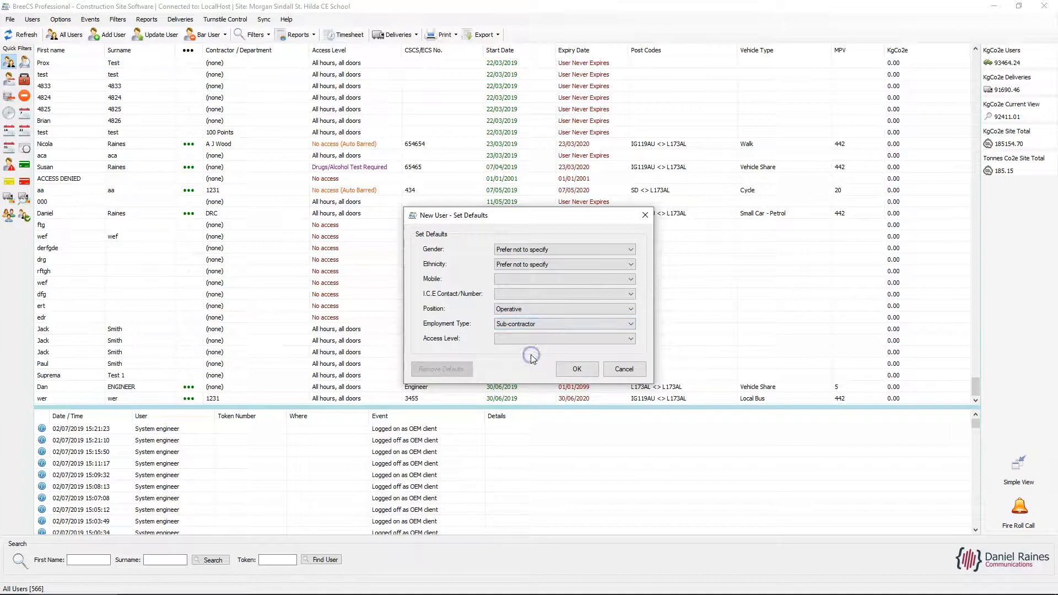
left_click(542, 338)
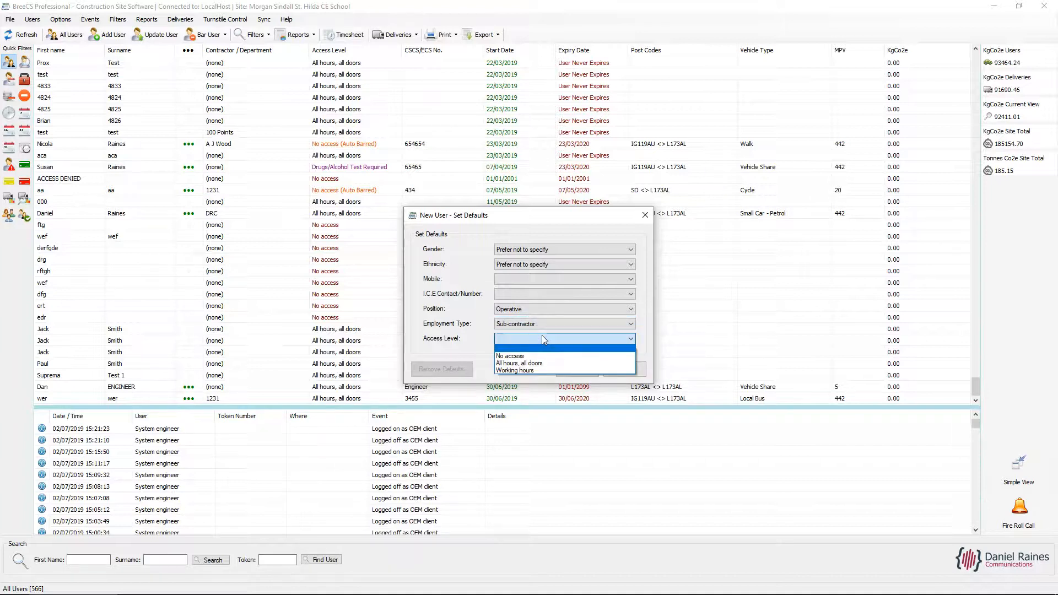
left_click(531, 370)
left_click(574, 368)
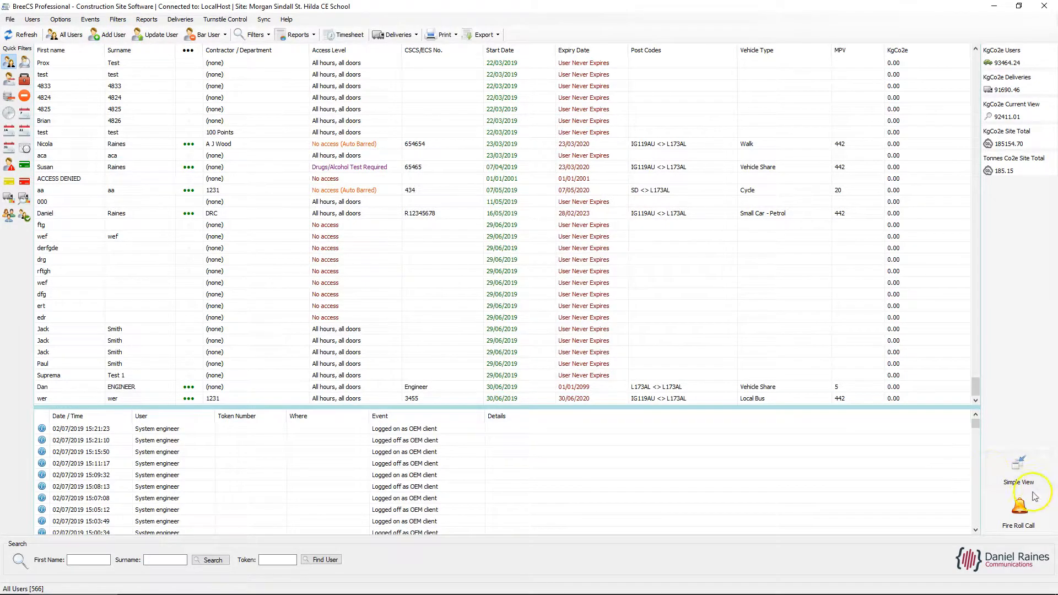
Return to the simple view and open a new user record to check the prefilled Gender and Ethnicity
left_click(1018, 465)
left_click(414, 231)
left_click(437, 262)
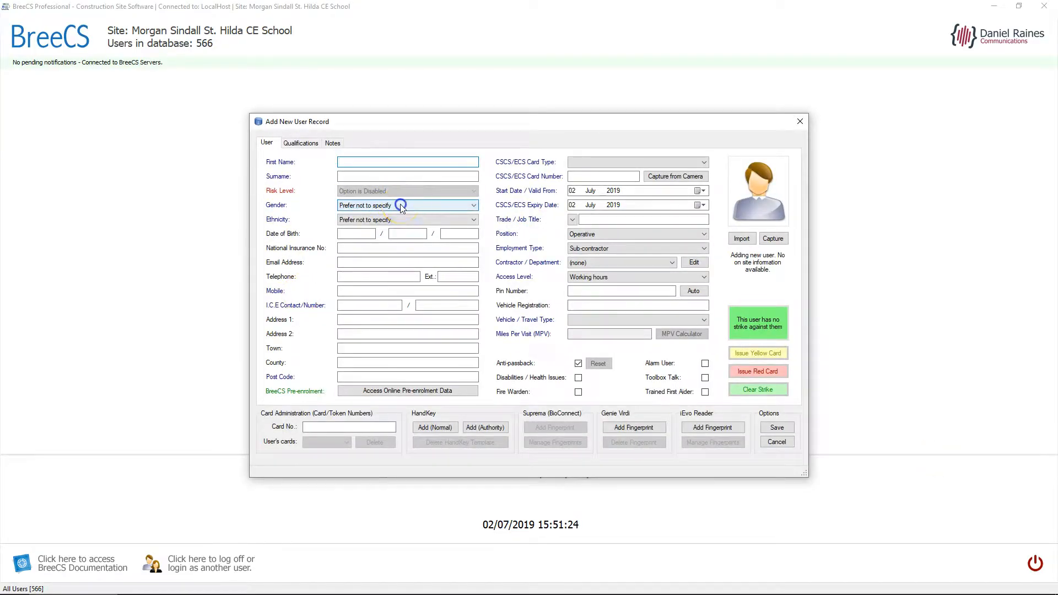
left_click(401, 205)
left_click(412, 218)
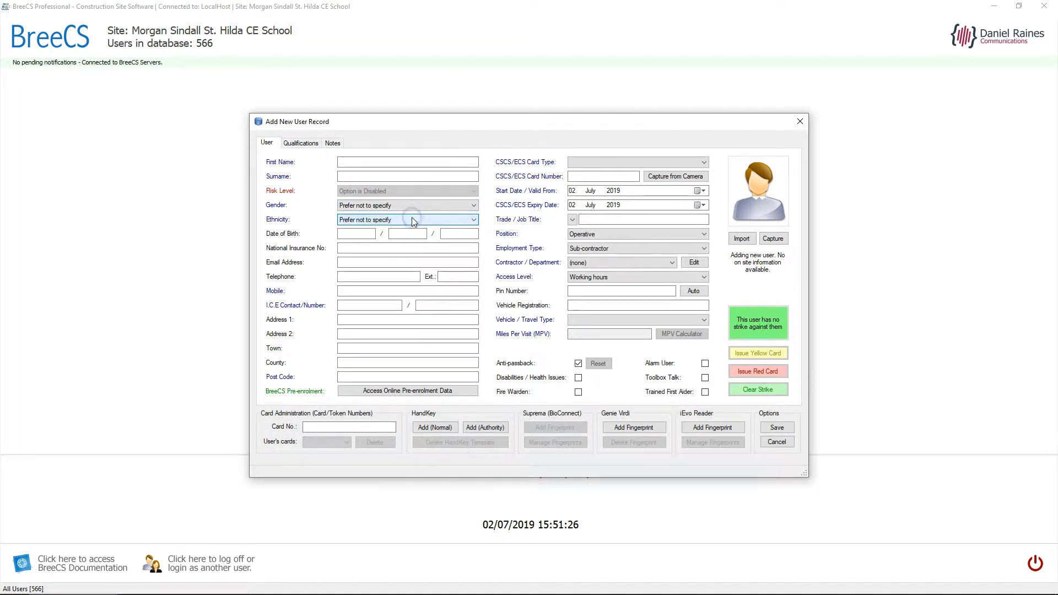
Check the prefilled Position, Employment Type and Access Level in the new user record, and close it without saving
left_click(616, 230)
left_click(616, 229)
left_click(613, 251)
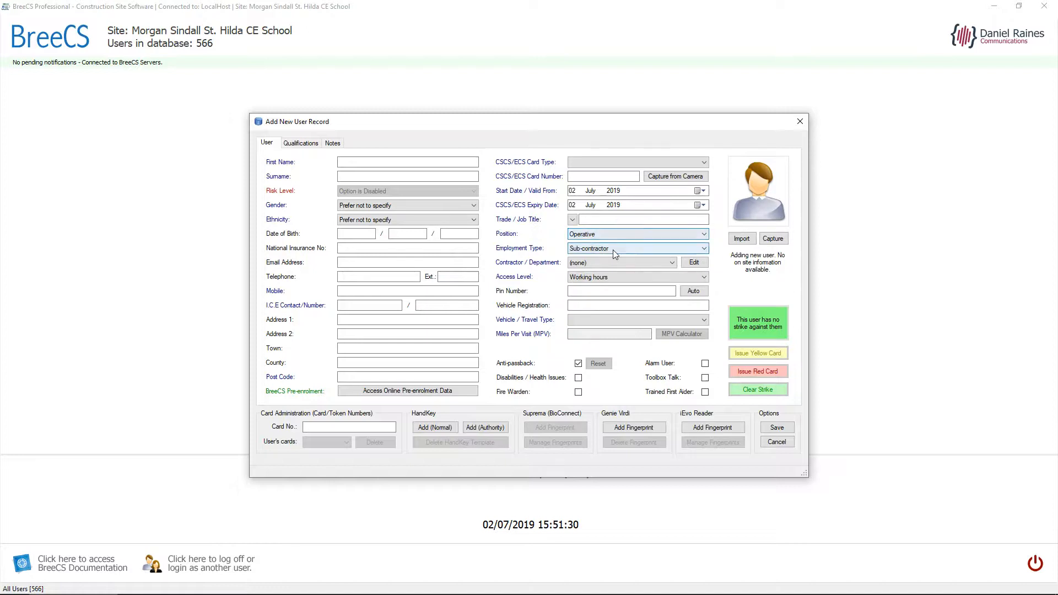
left_click(613, 251)
left_click(606, 279)
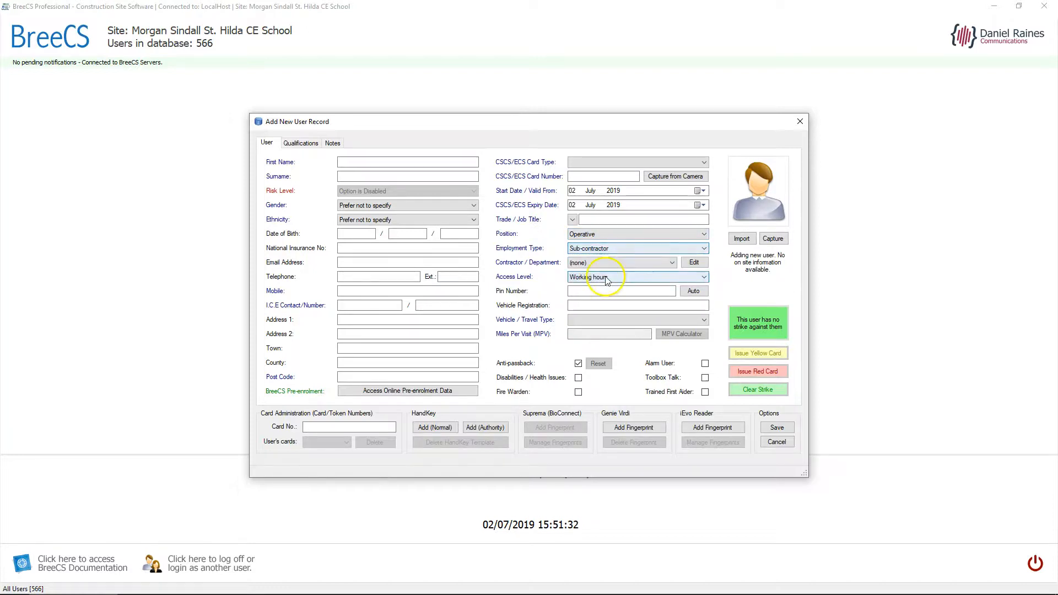
left_click(606, 278)
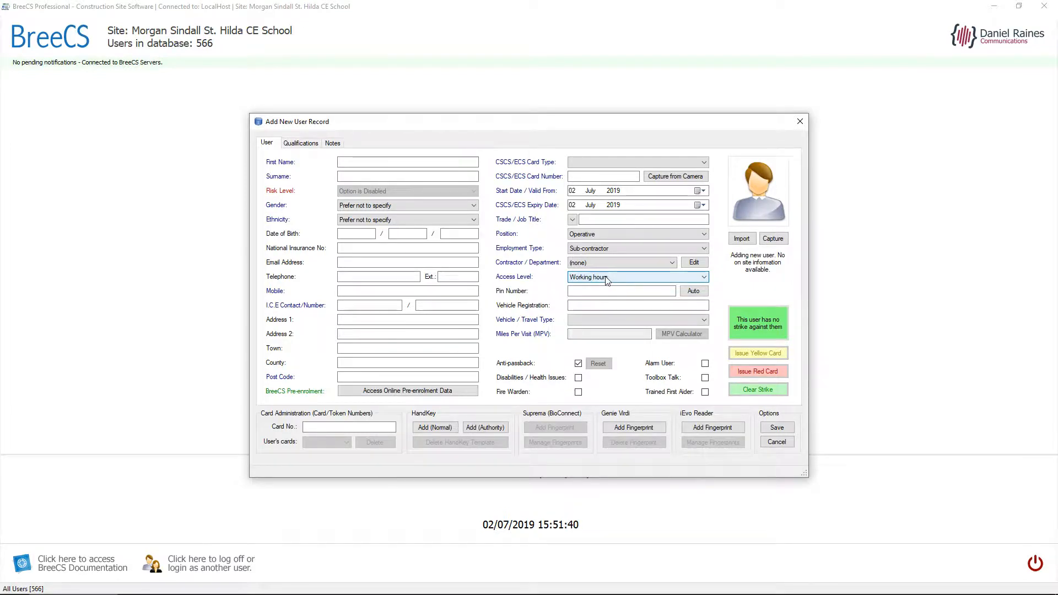
left_click(606, 279)
left_click(599, 236)
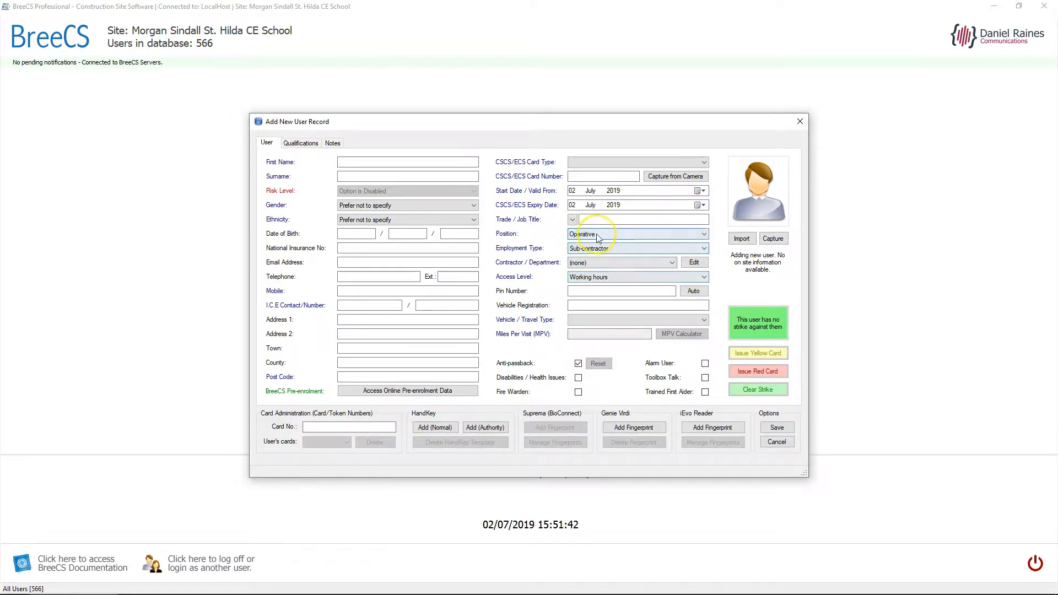
left_click(597, 235)
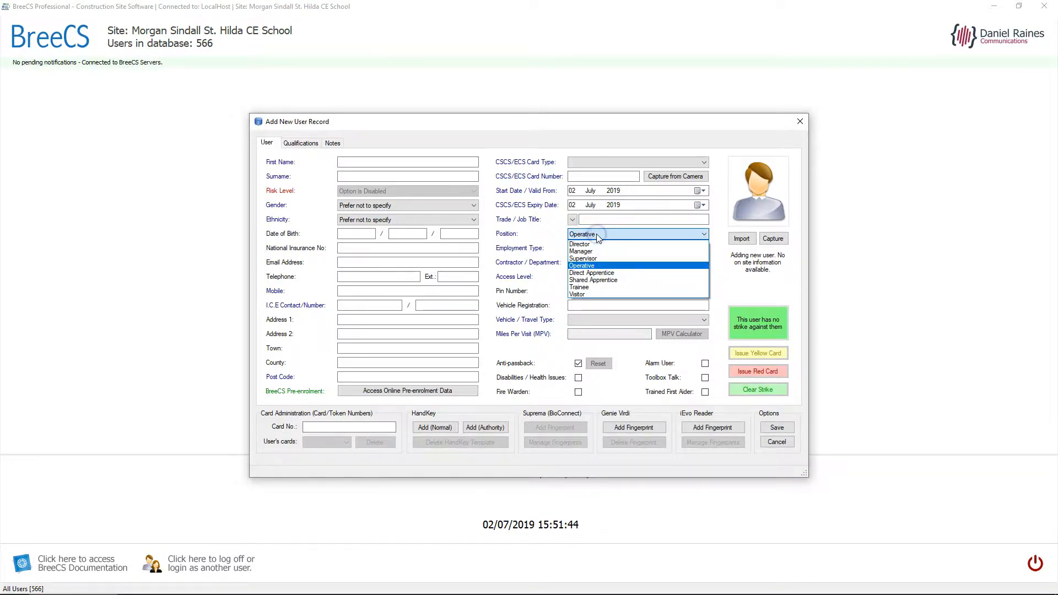
left_click(592, 265)
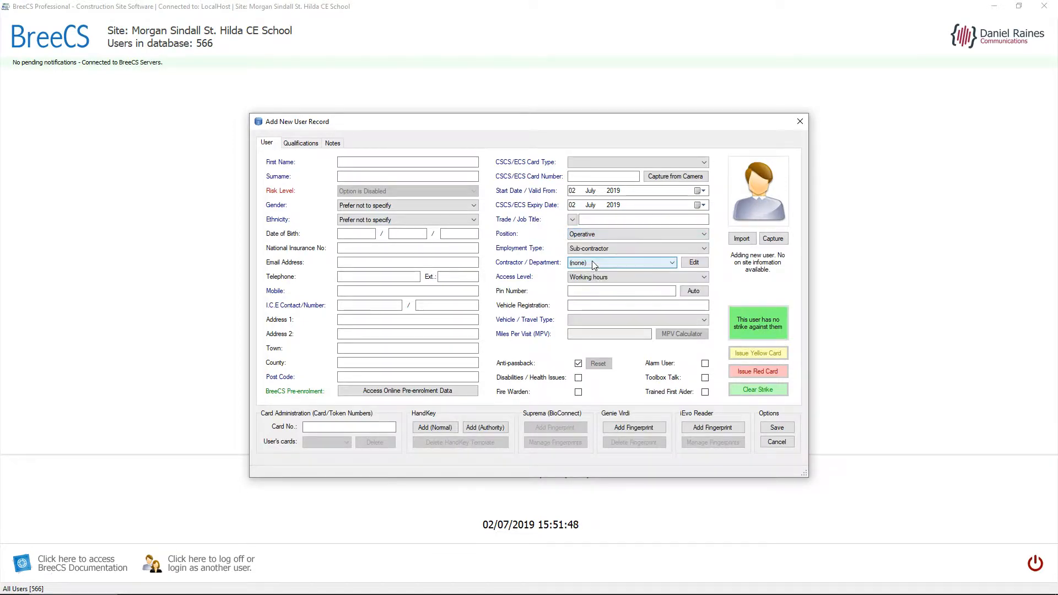
key("Escape")
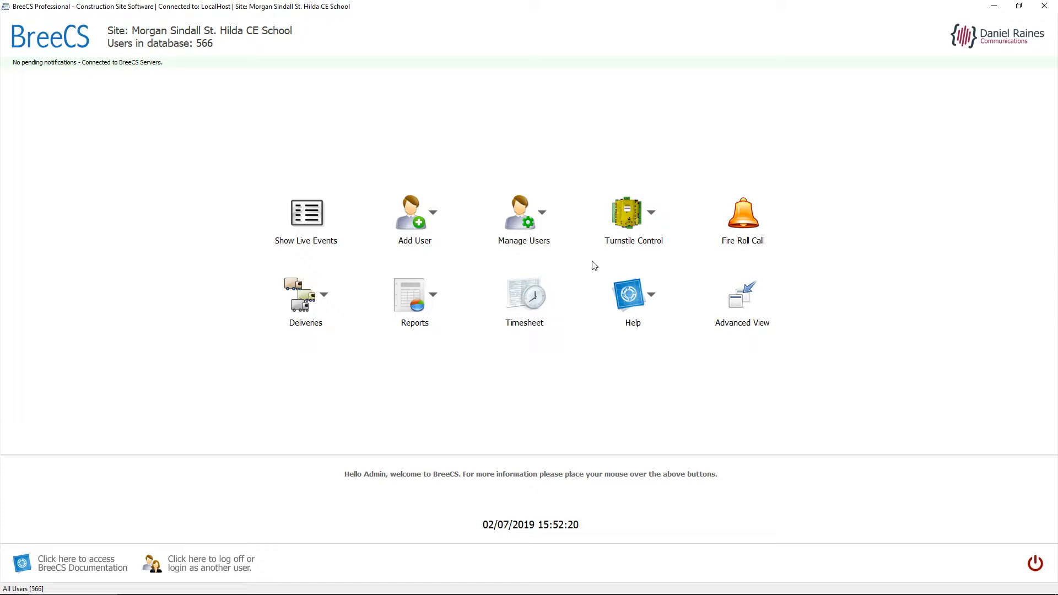
Open the Windows On-Screen Keyboard and move it clear of the main screen's icons
key("super")
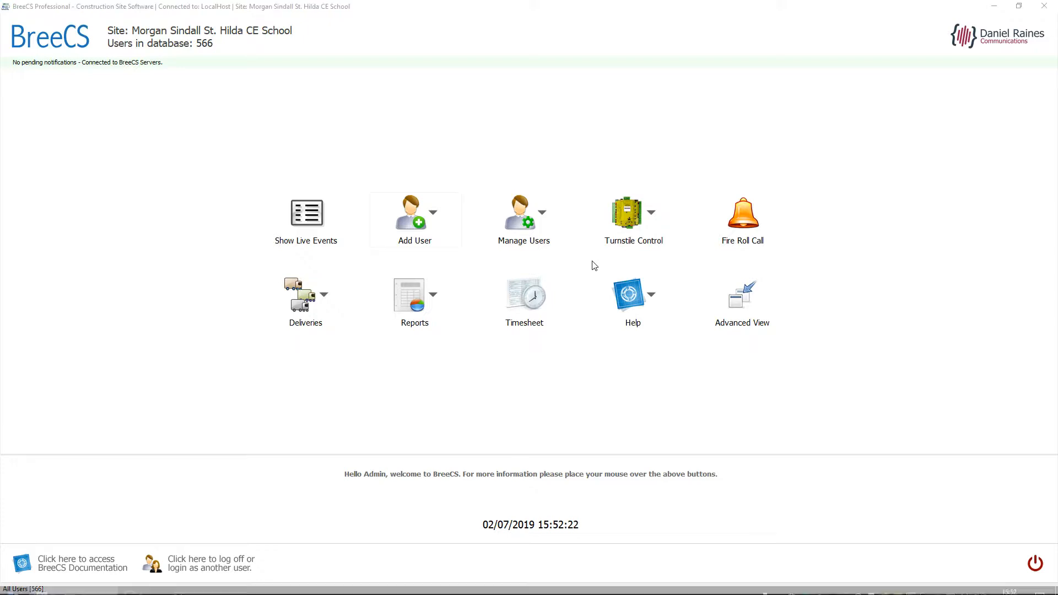
type("sc")
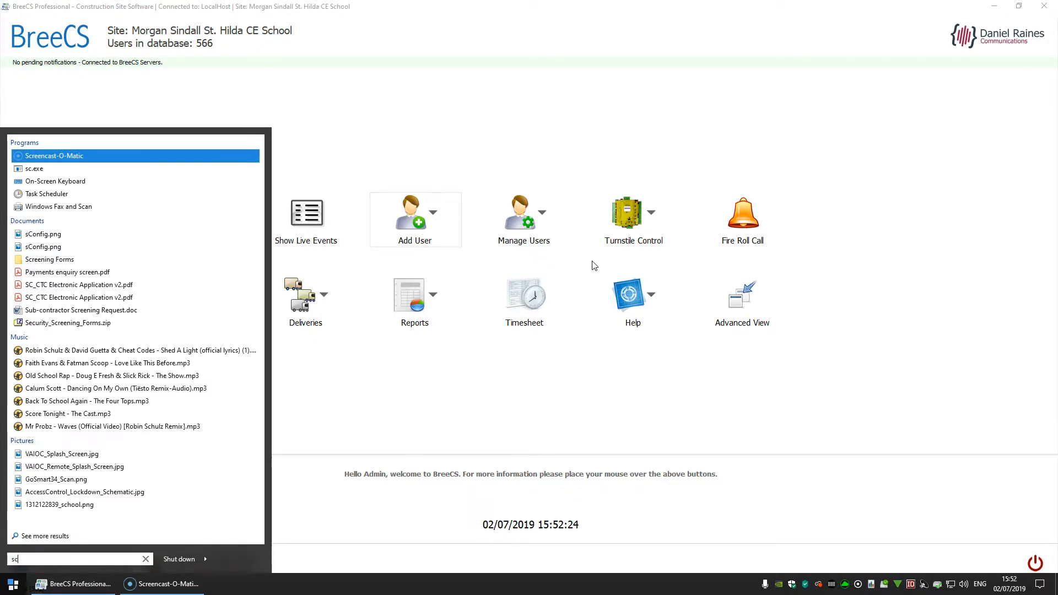
key("Down")
key("Down")
key("Return")
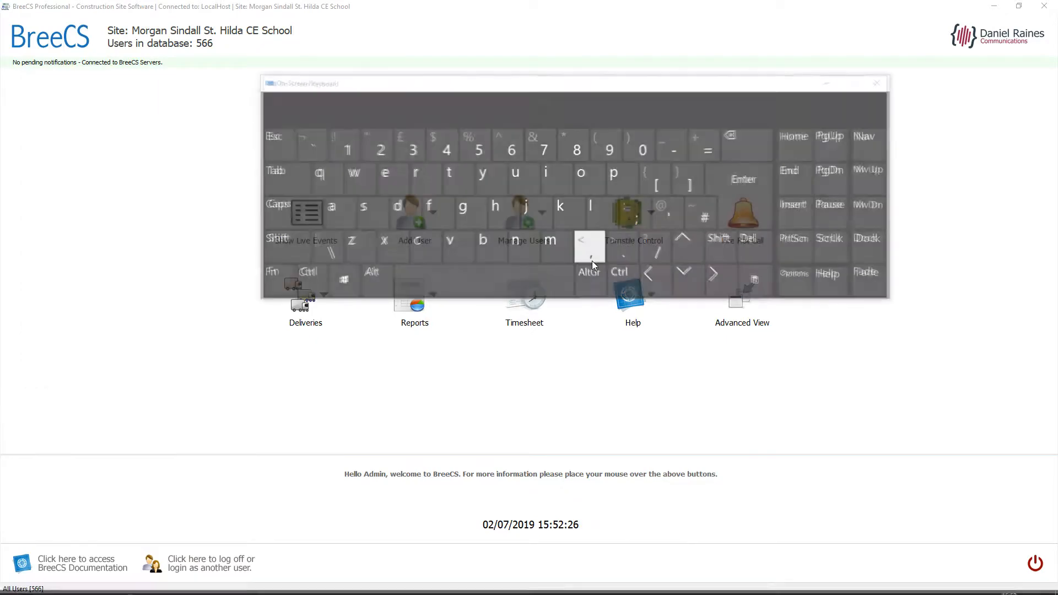
left_click_drag(577, 82, 1010, 93)
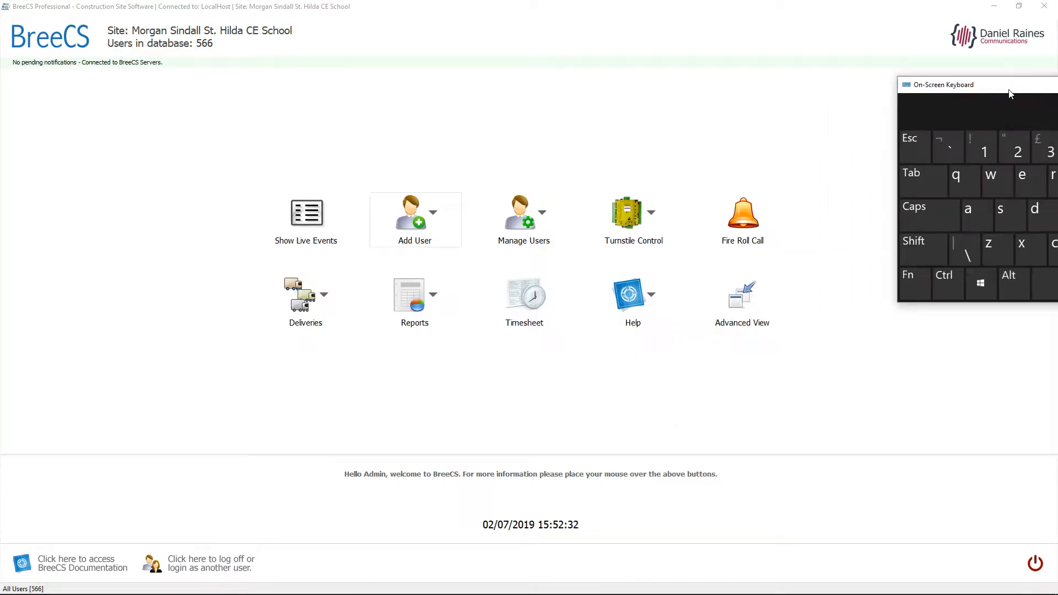
Point out the Shift and Ctrl modifiers on the On-Screen Keyboard and move the keyboard window further into view
left_click(923, 248)
left_click(936, 212)
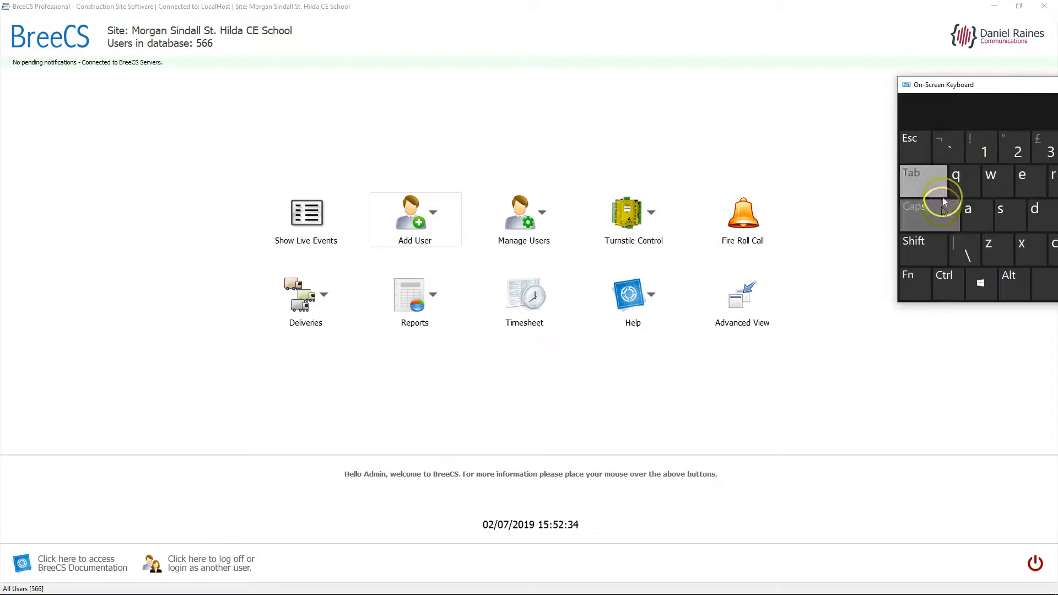
left_click(943, 247)
key("Caps_Lock")
key("Caps_Lock")
key("Caps_Lock")
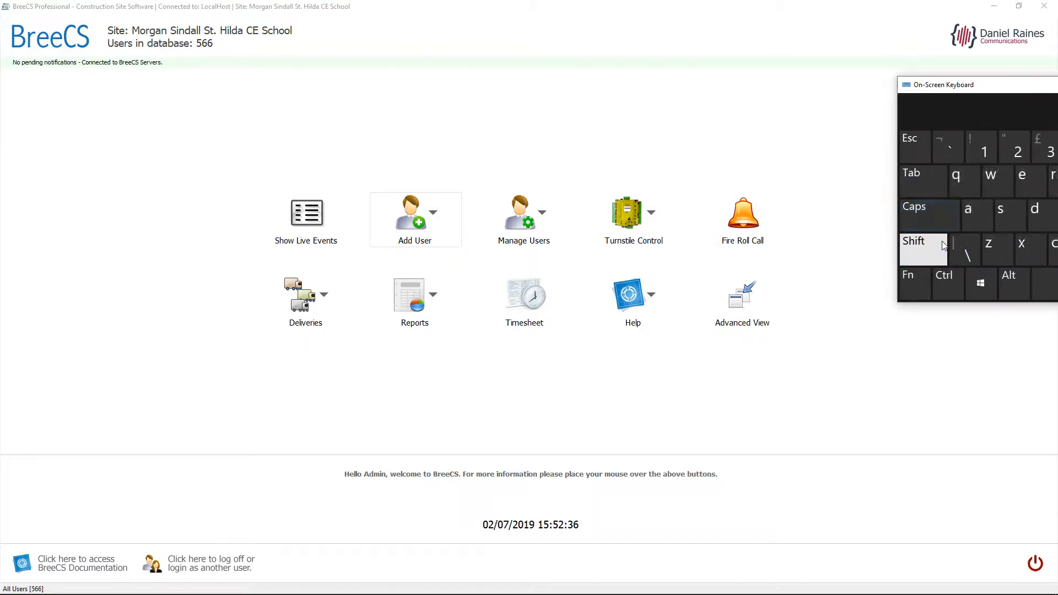
left_click_drag(959, 109, 933, 111)
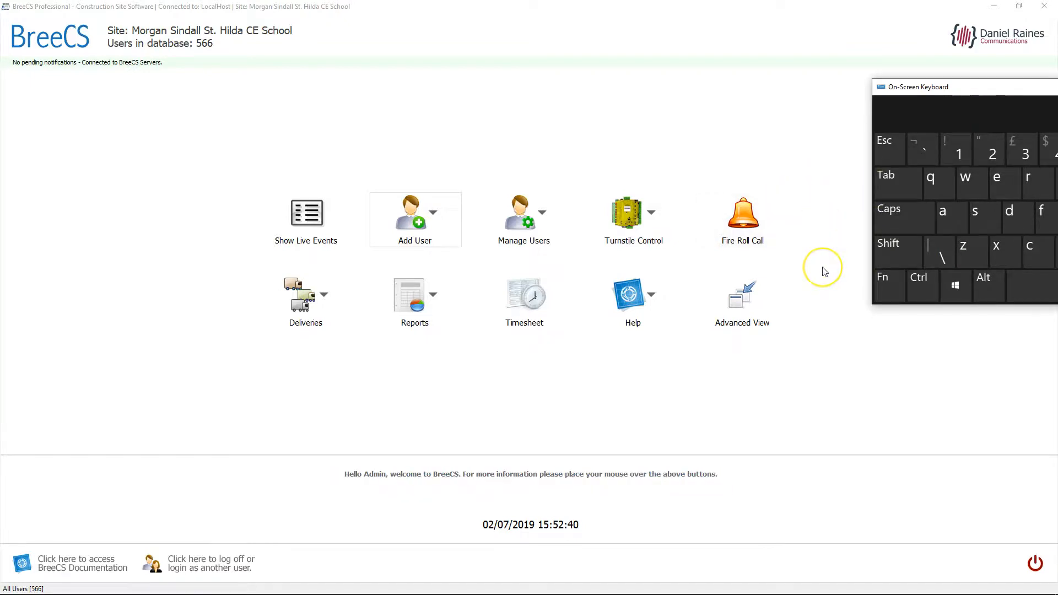
key("ctrl")
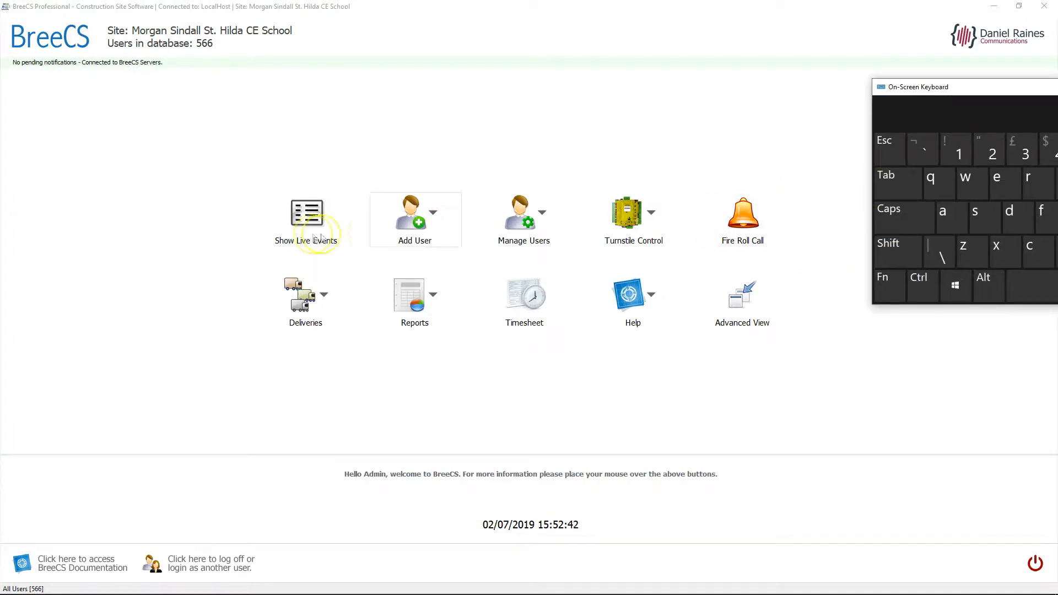
Open a new user record in Engineer Mode and acknowledge the activation message
left_click(401, 227)
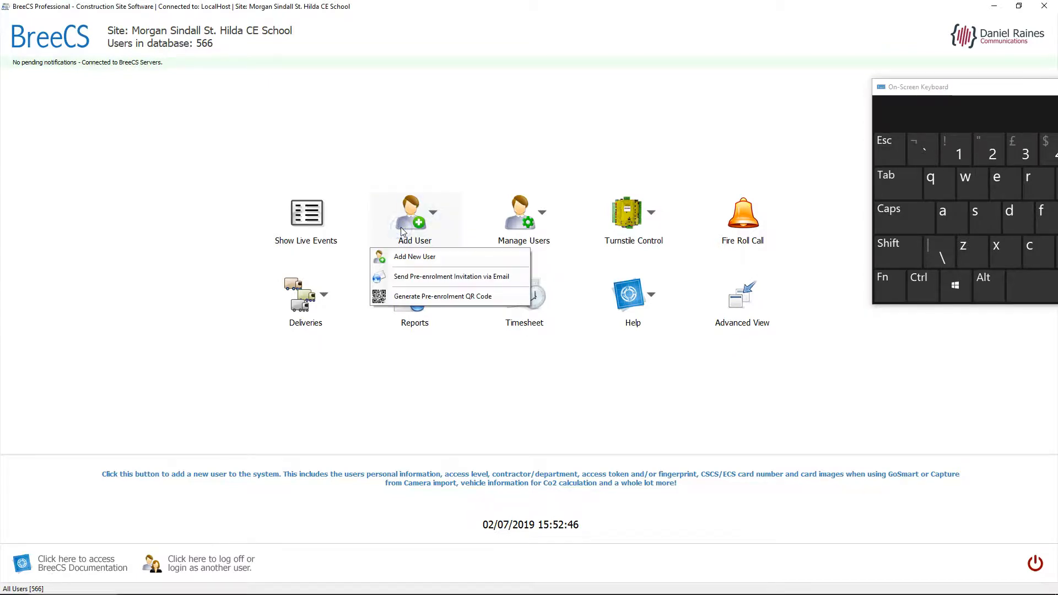
key("shift")
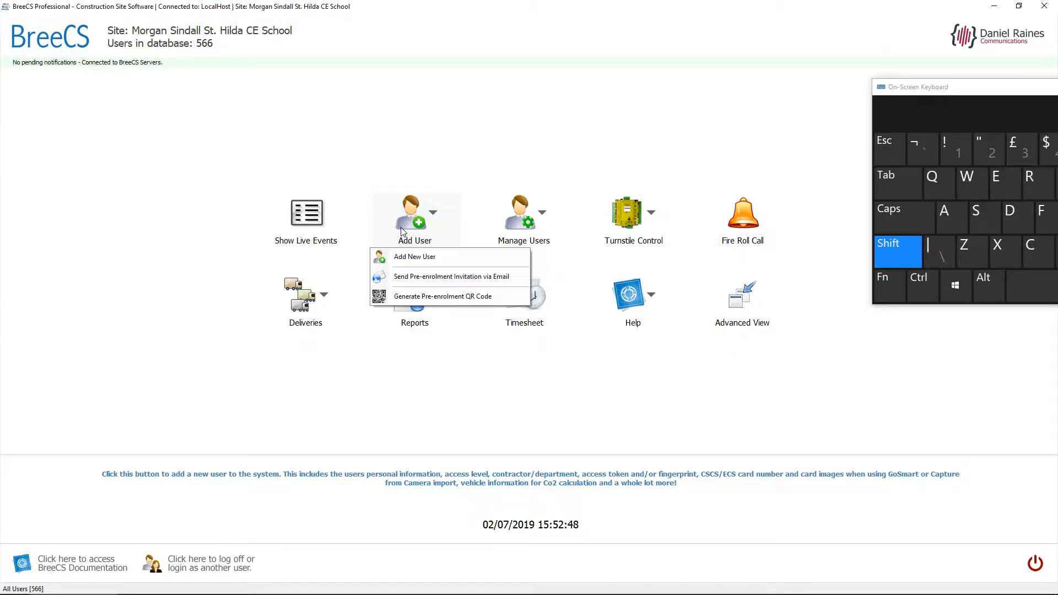
key("ctrl")
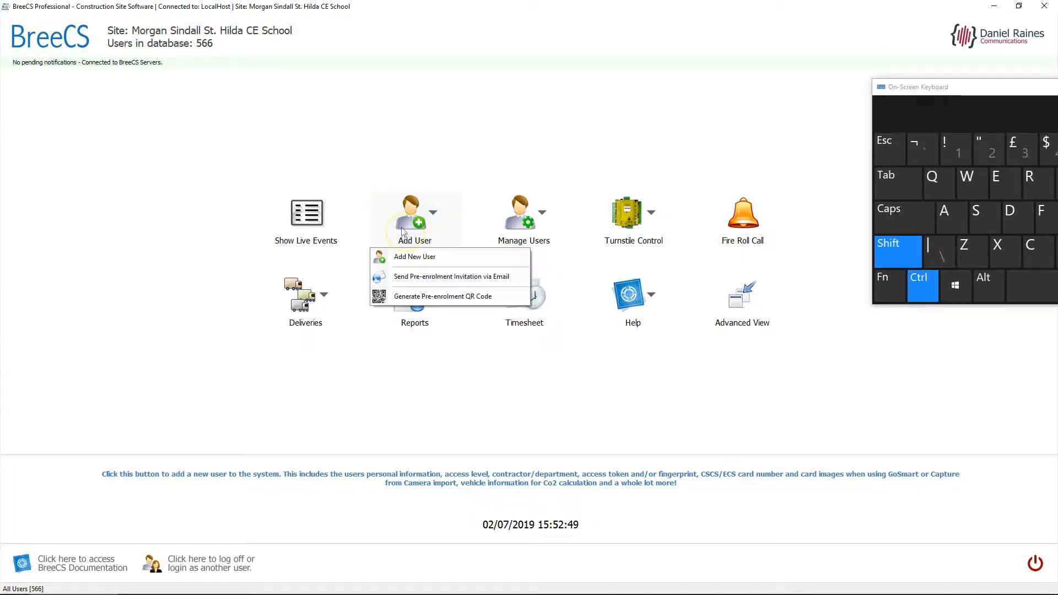
left_click(420, 258, "ctrl+shift")
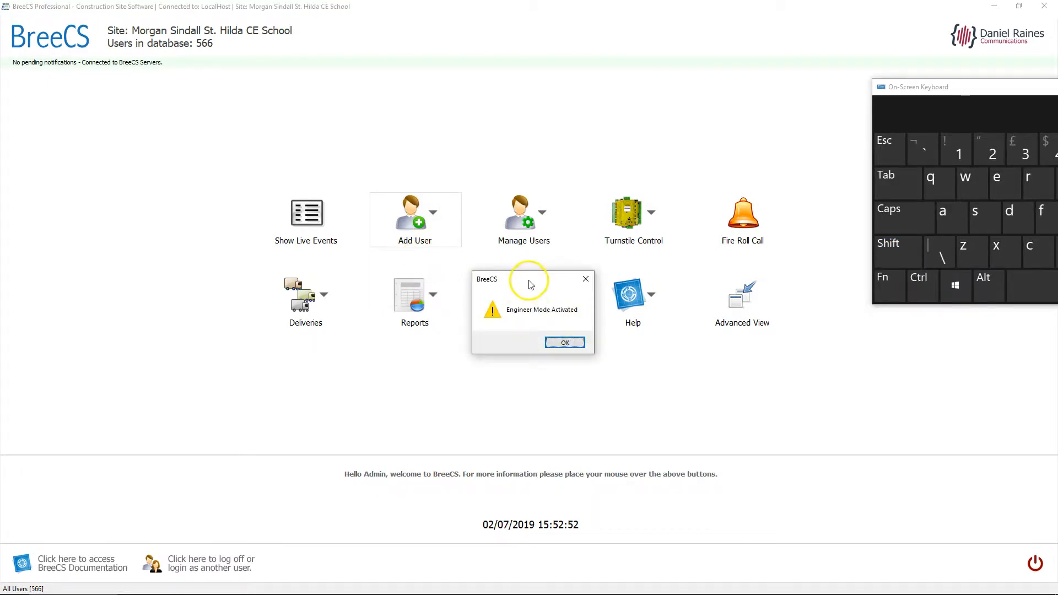
left_click_drag(529, 281, 488, 273)
left_click(523, 331)
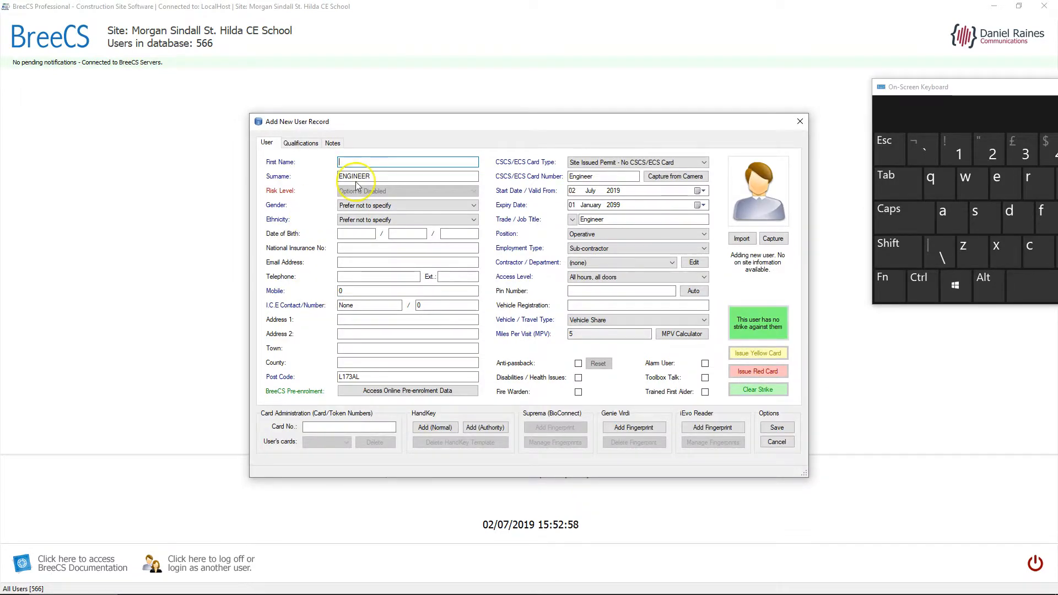
Enter the engineer's first name, examine the contractor, fingerprint and card number fields, and close the record without saving
type("Dan")
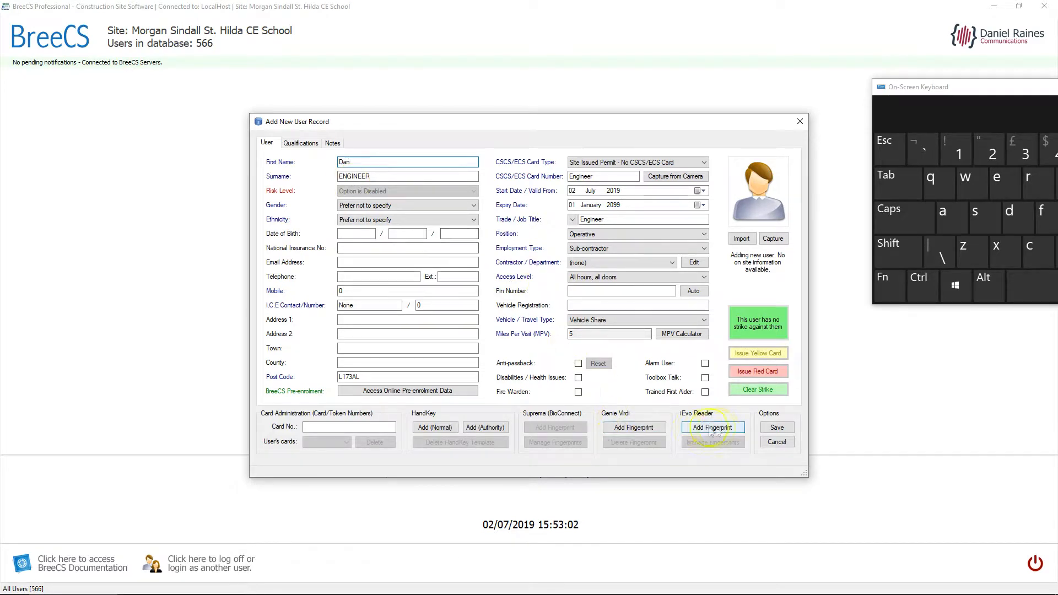
left_click(552, 430)
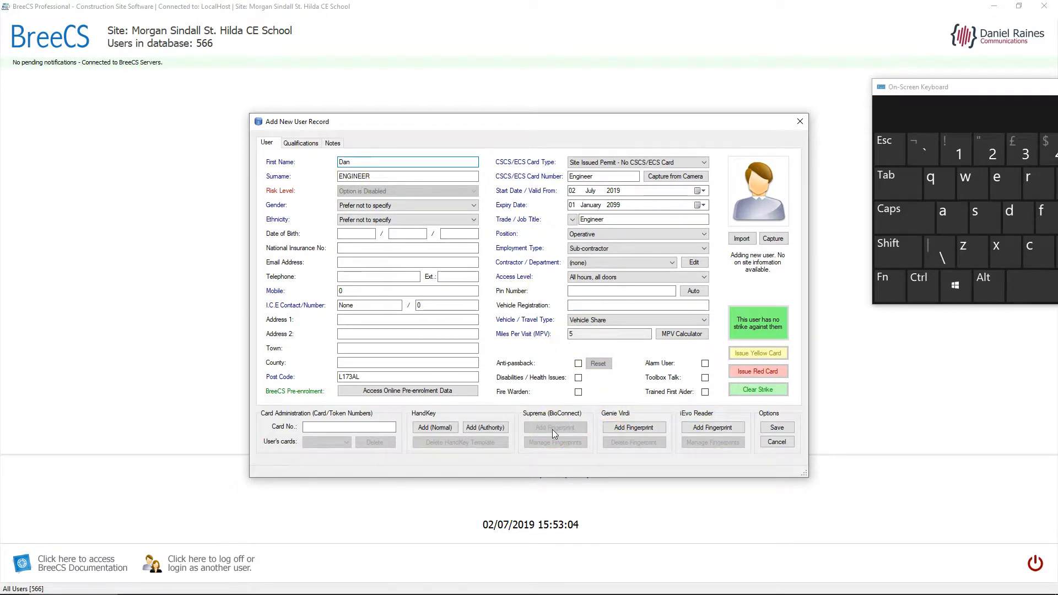
left_click(605, 263)
left_click(605, 263)
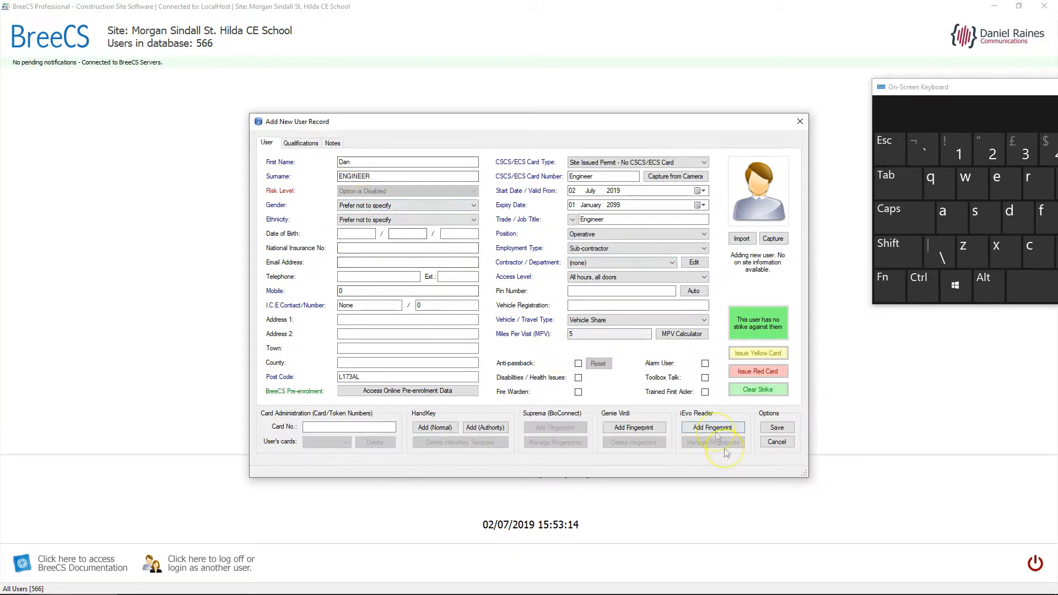
left_click(359, 427)
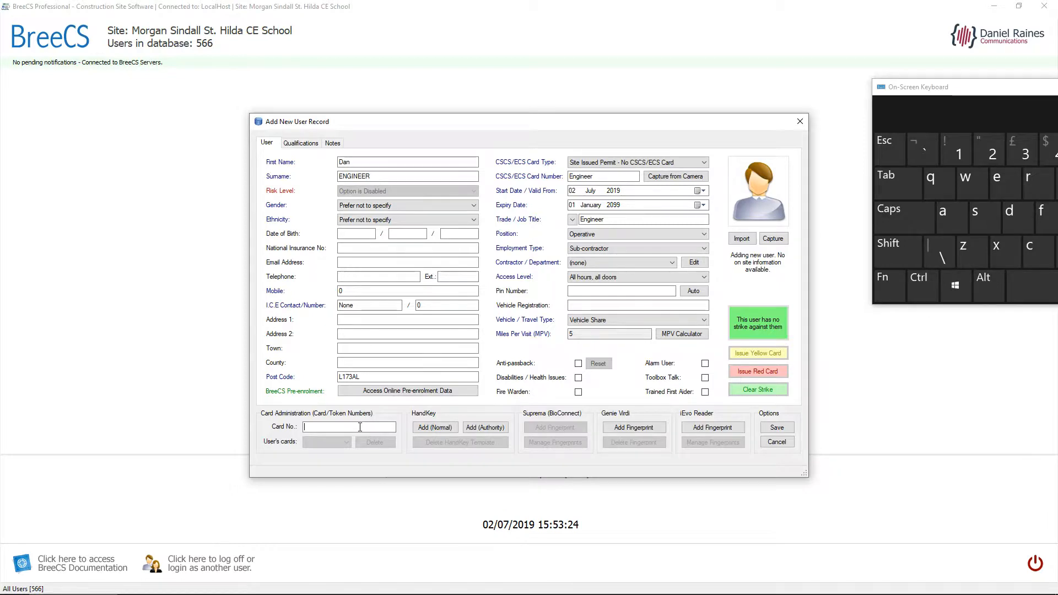
key("Escape")
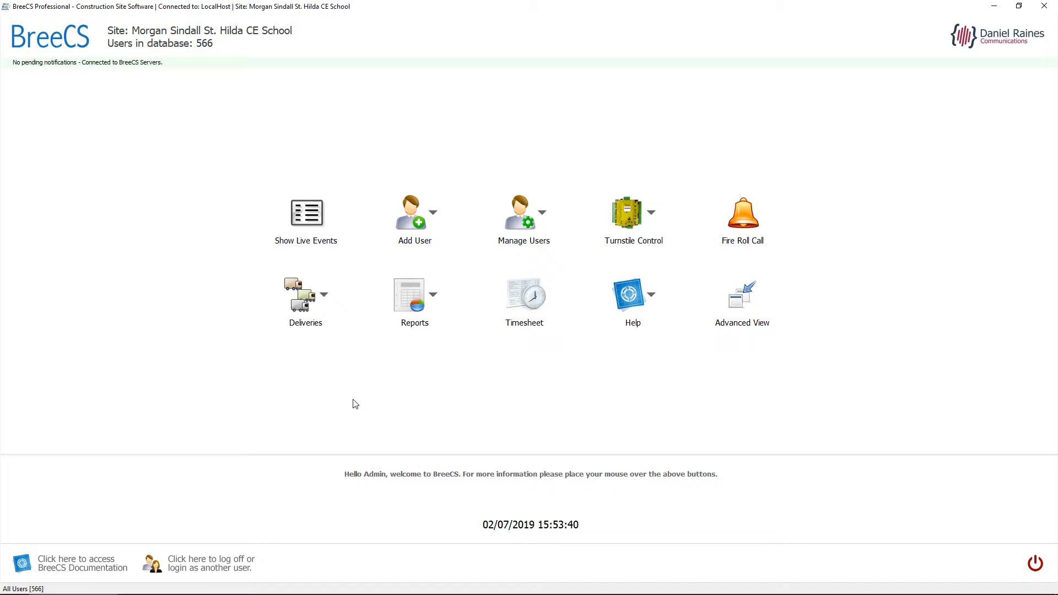
Open a normal new user record, enter a placeholder first name and surname, and close it without saving
left_click(432, 213)
left_click(425, 249)
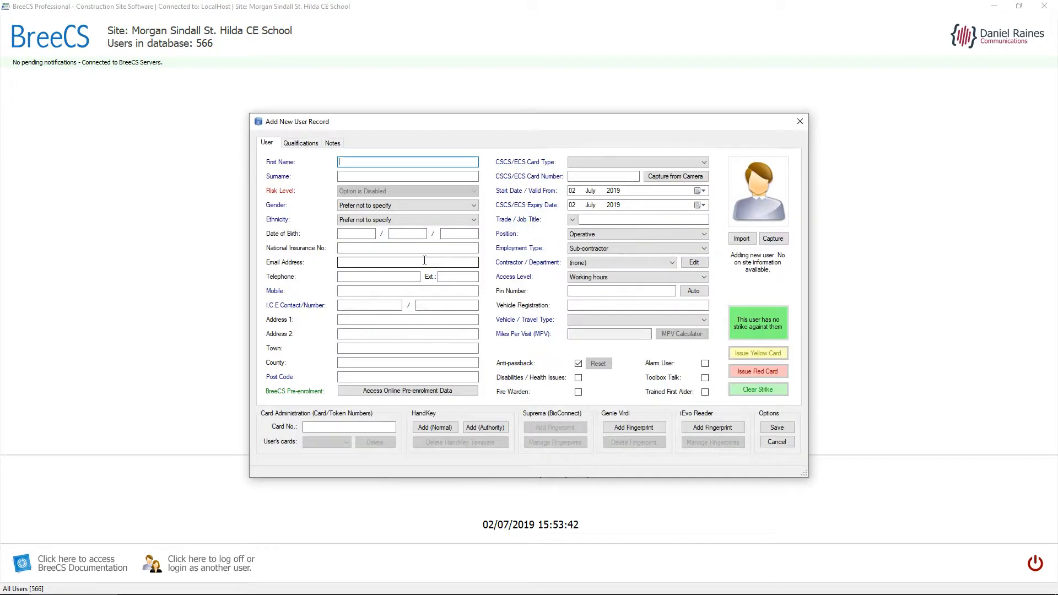
type("xckjncx")
key("Tab")
type("OLXCVJNXCVNOKJ")
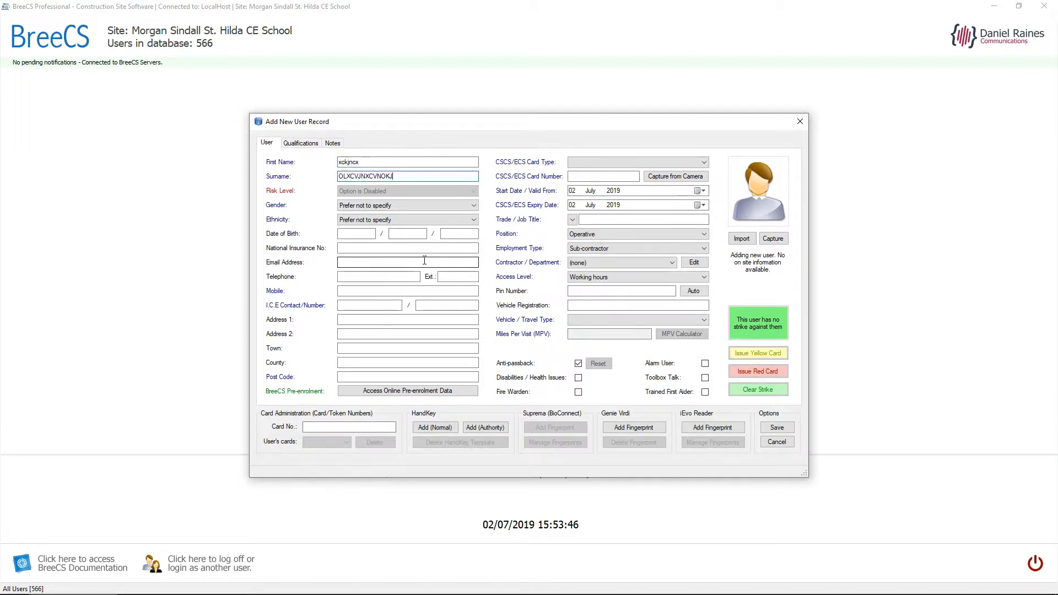
key("Escape")
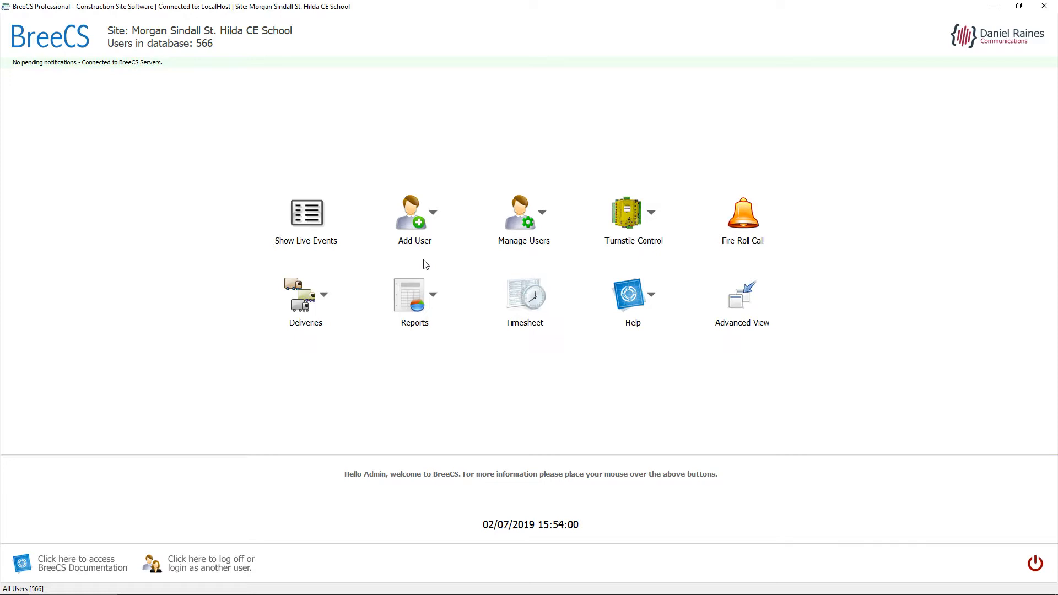
Review the options for adding users, check the online pre-enrolment data option in a new user record, and close it
left_click(417, 226)
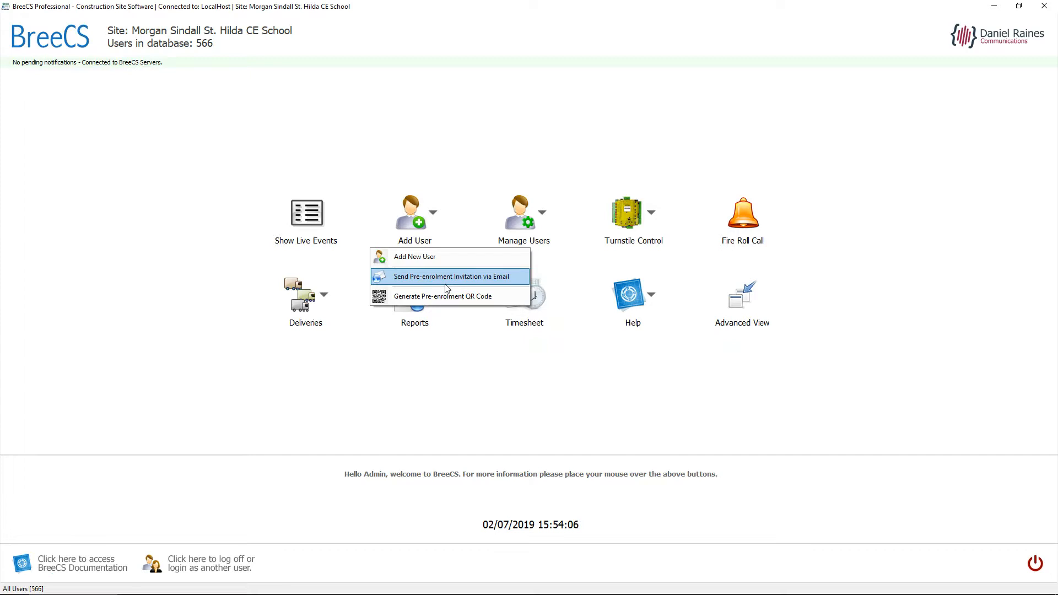
left_click(421, 352)
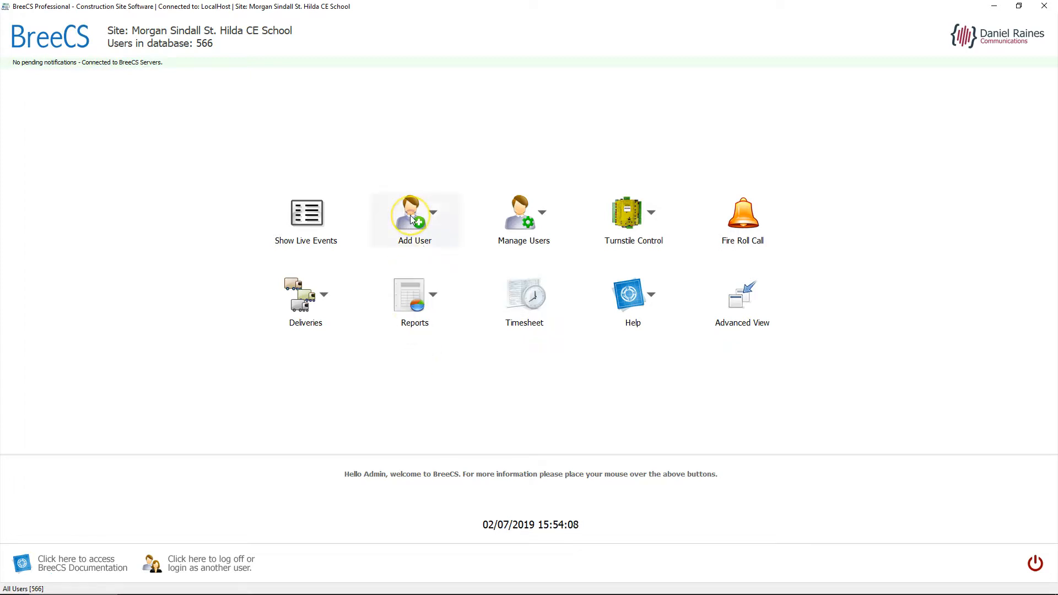
left_click(413, 218)
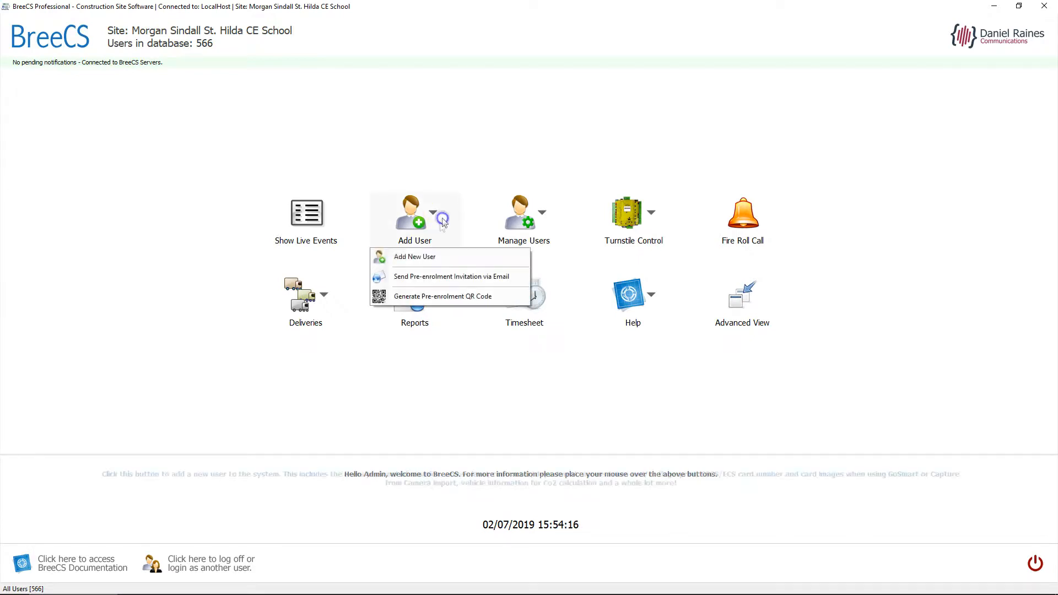
left_click(427, 258)
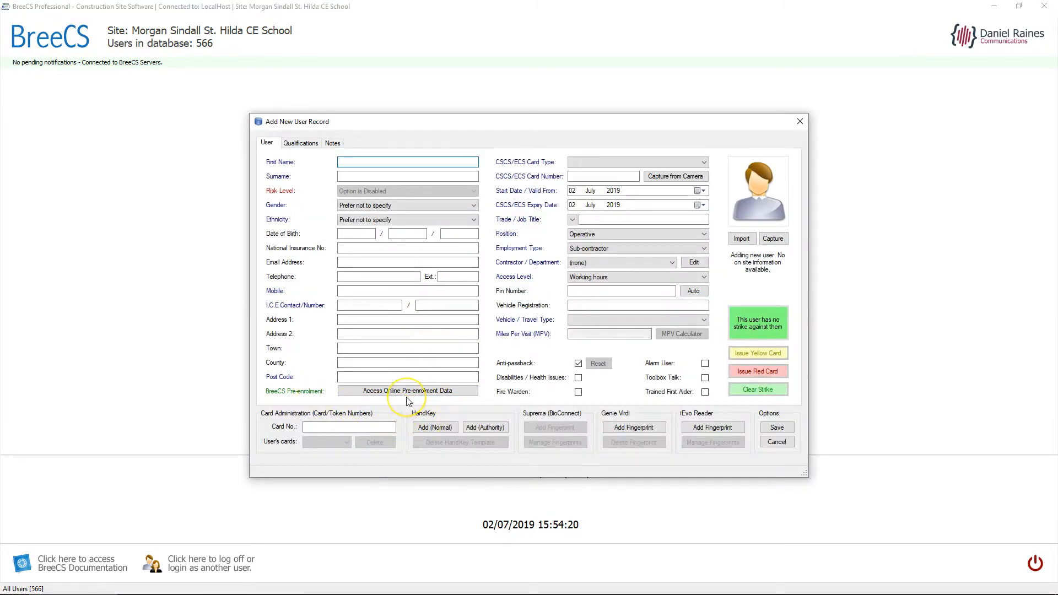
key("Escape")
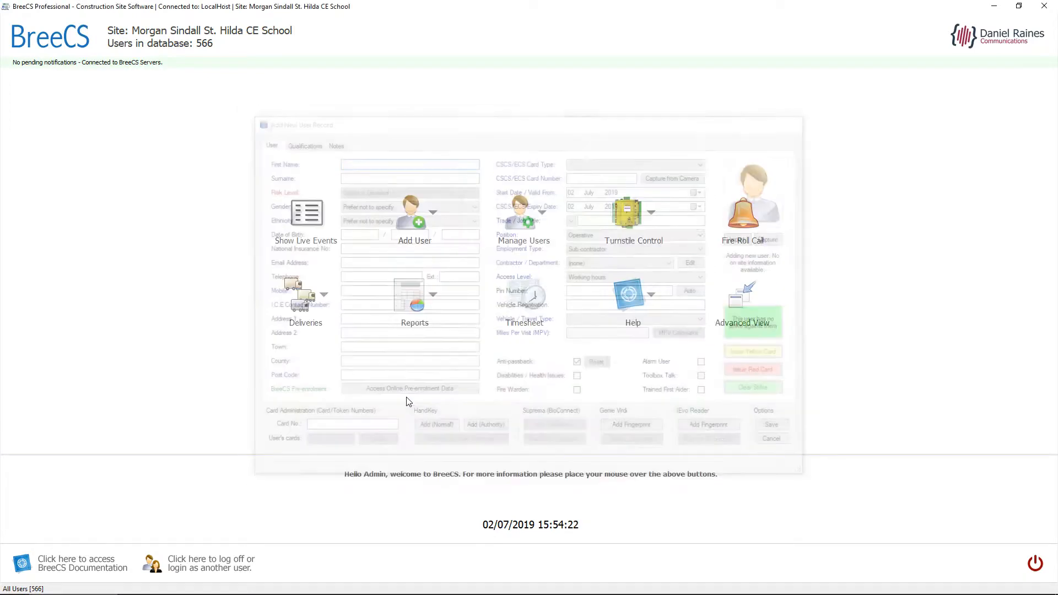
Display the site's pre-enrolment QR code and check its print preview
left_click(409, 220)
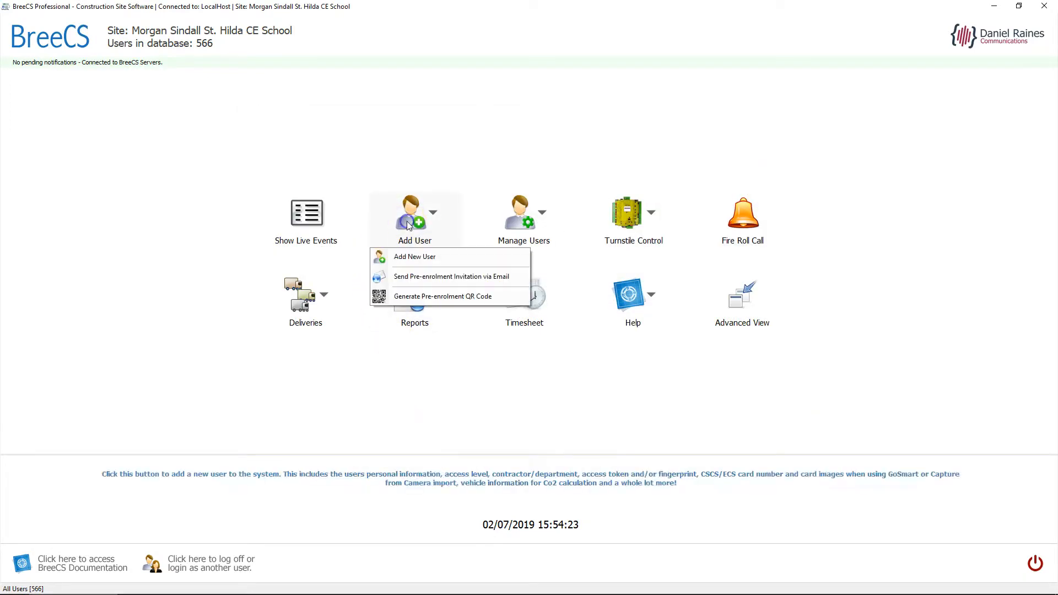
left_click(428, 295)
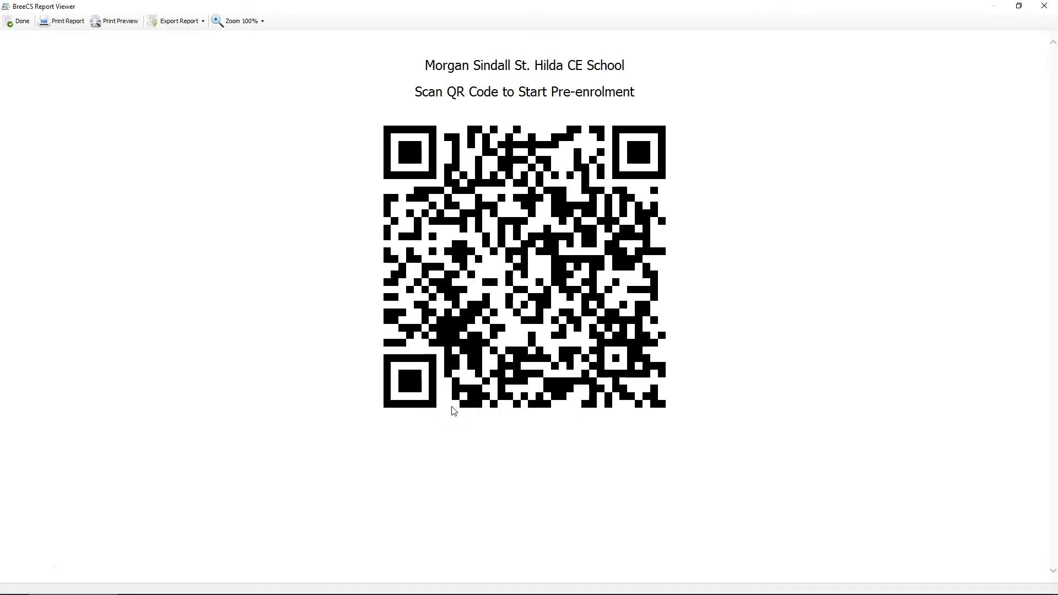
left_click(112, 22)
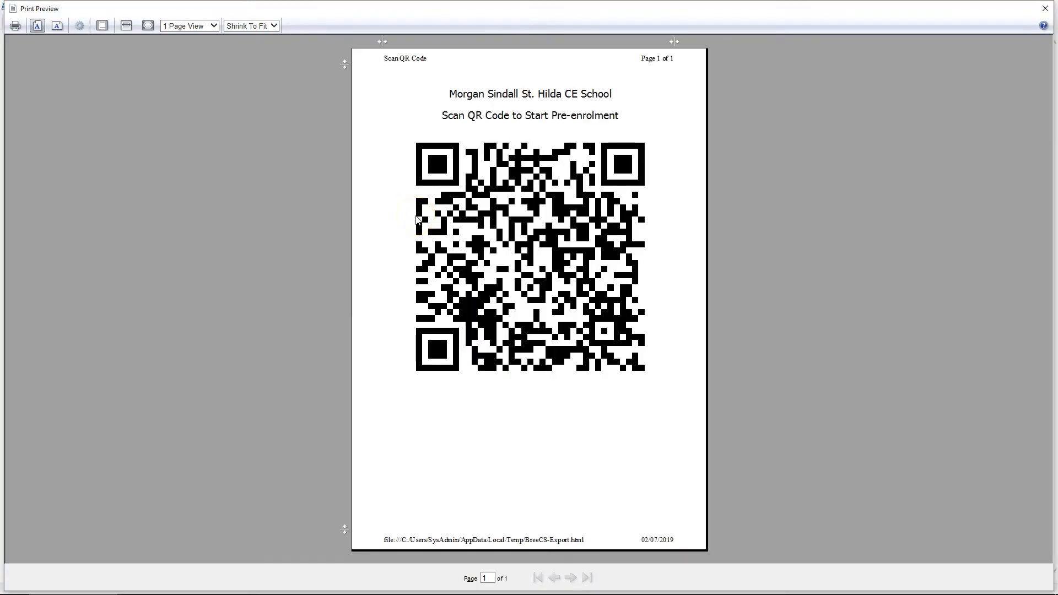
left_click(1045, 8)
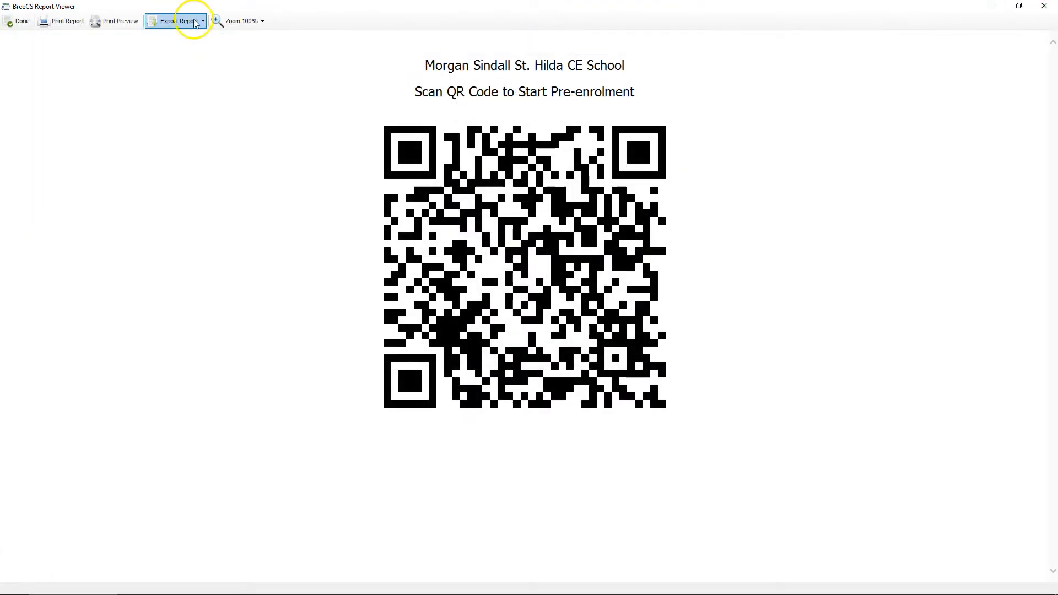
Check the export options for the QR code report and close the report viewer
left_click(192, 22)
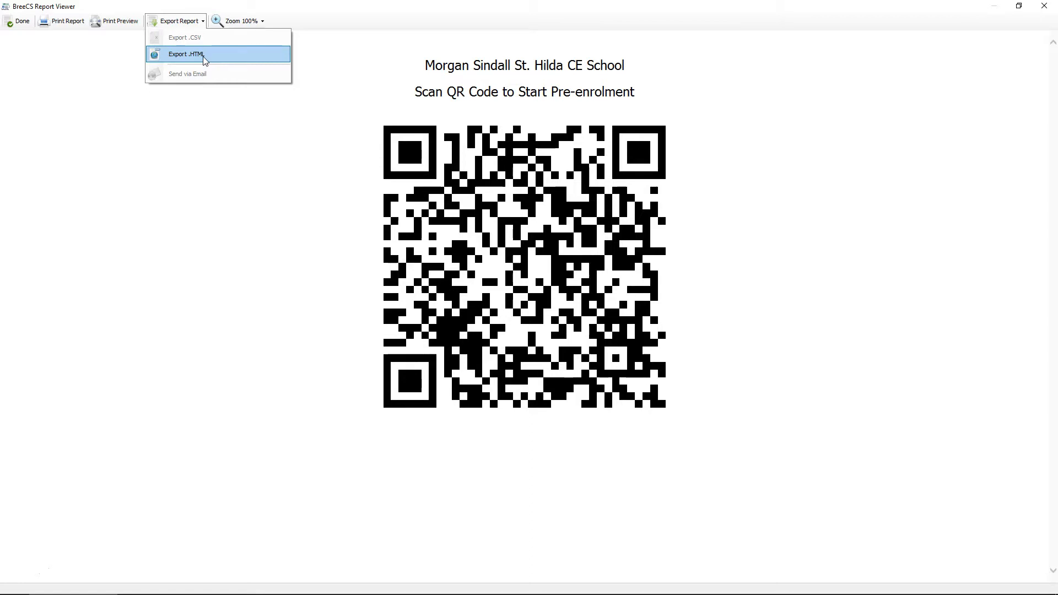
left_click(189, 200)
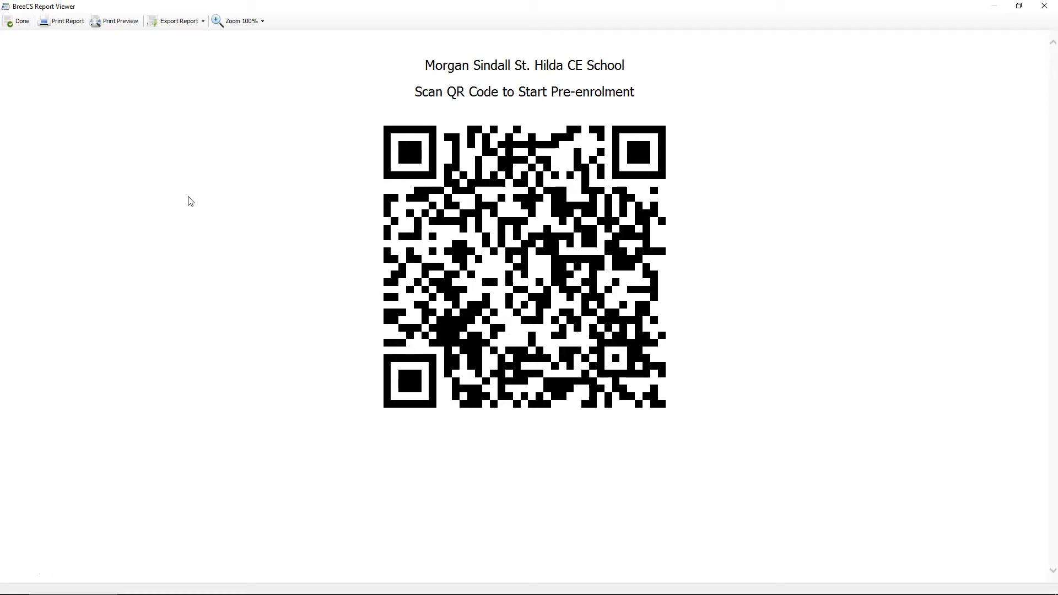
left_click(15, 24)
left_click(15, 24)
Generate a new pre-enrolment QR code for the site, revoking the existing one
left_click(417, 217)
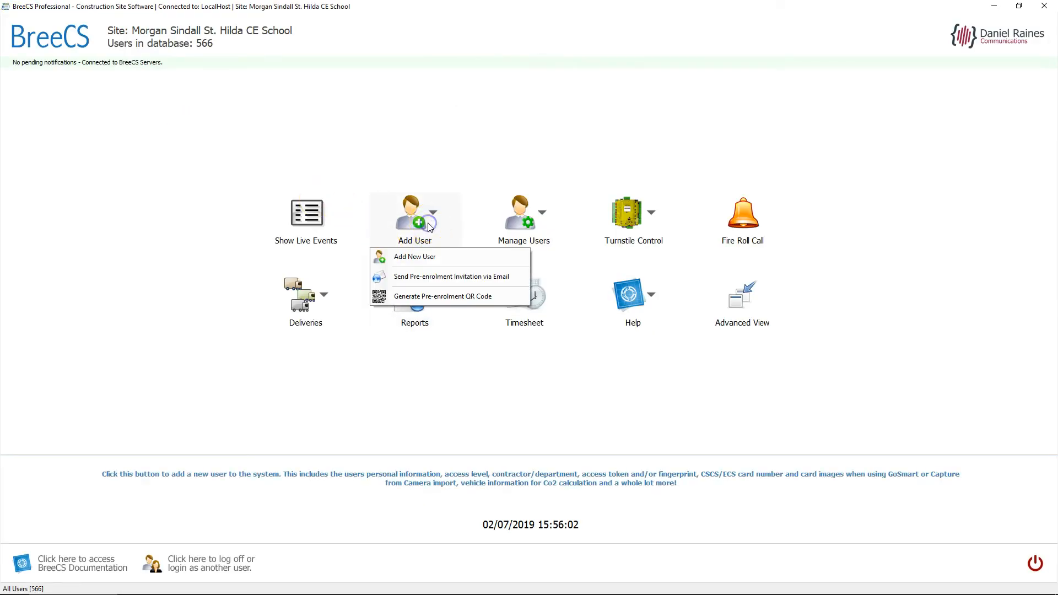
left_click(446, 297)
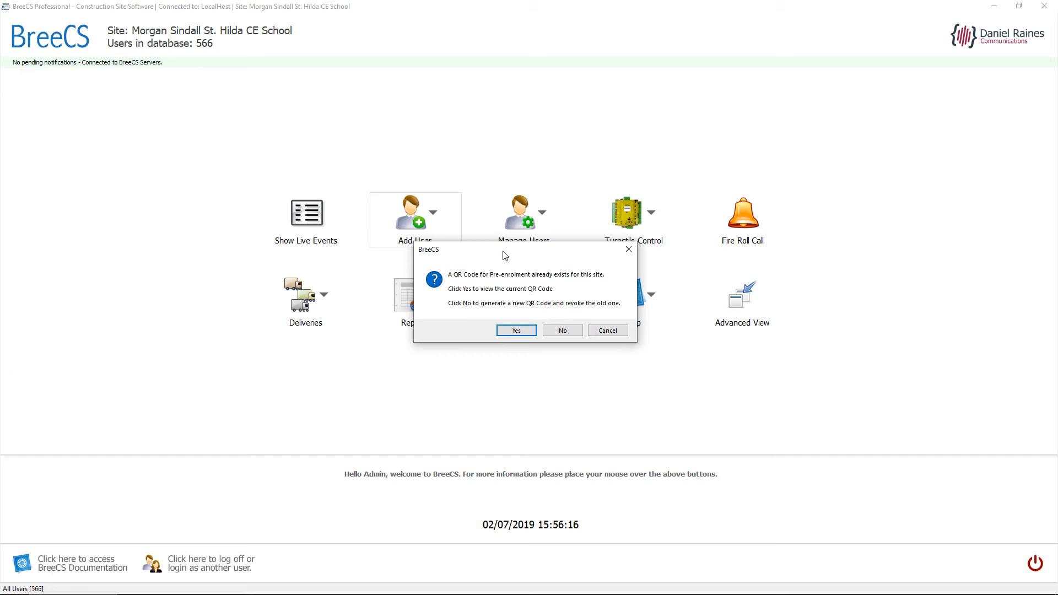
left_click(561, 330)
left_click(322, 306)
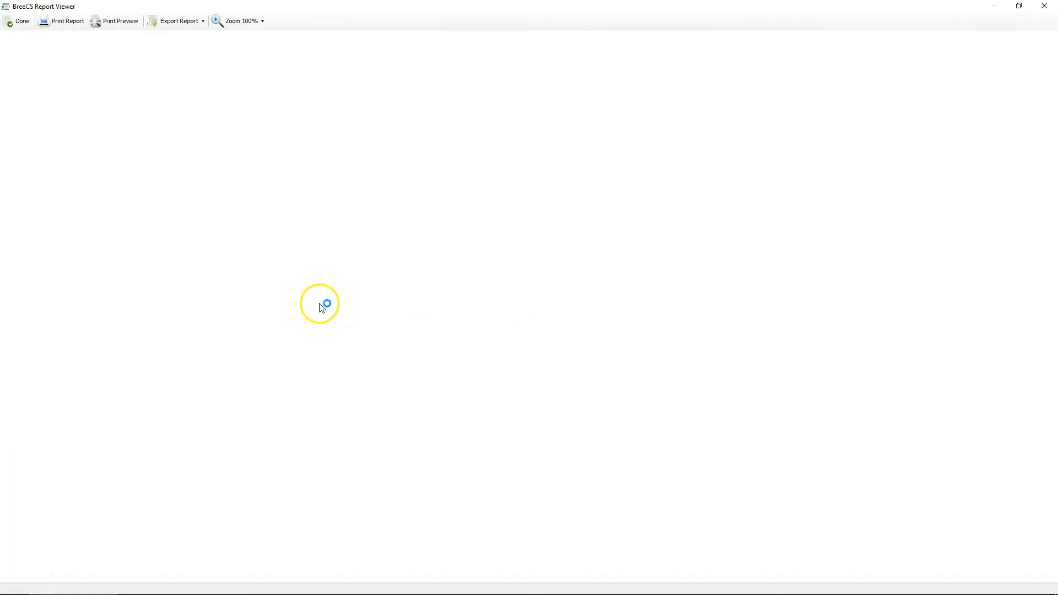